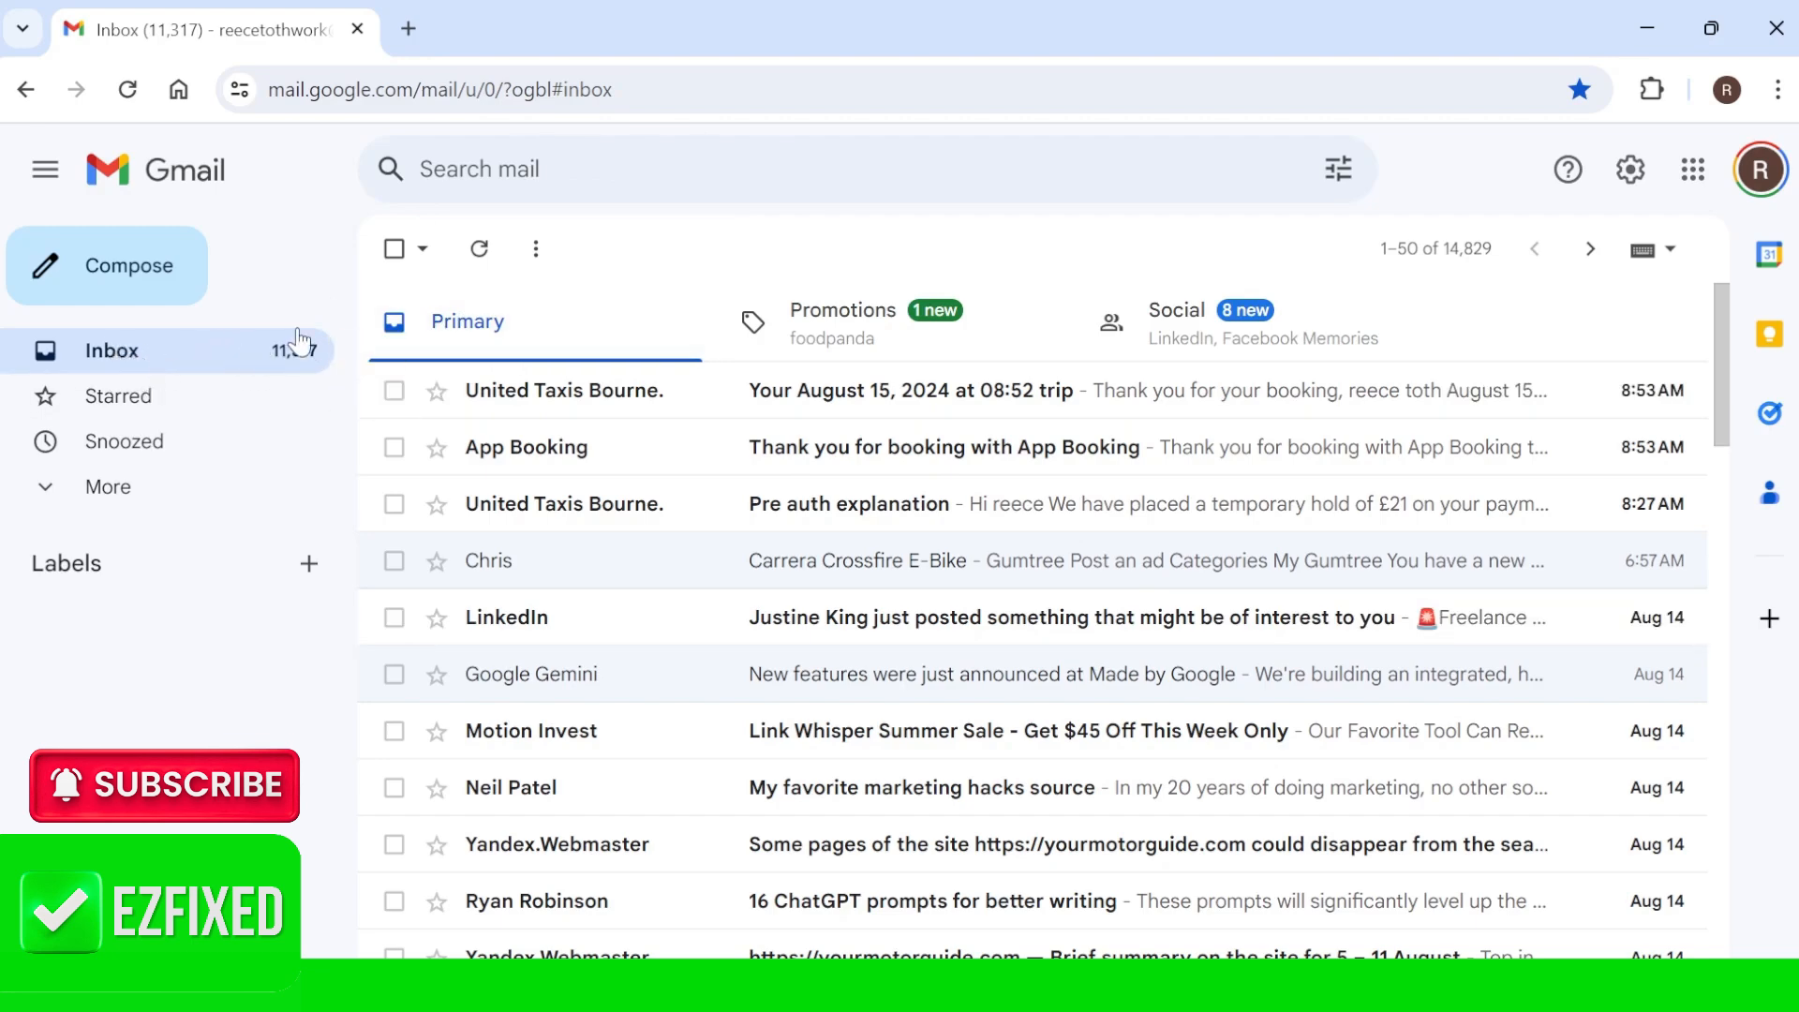
Step: Create a new top-level label named My Folder, without nesting it under a parent label
left_click(178, 490)
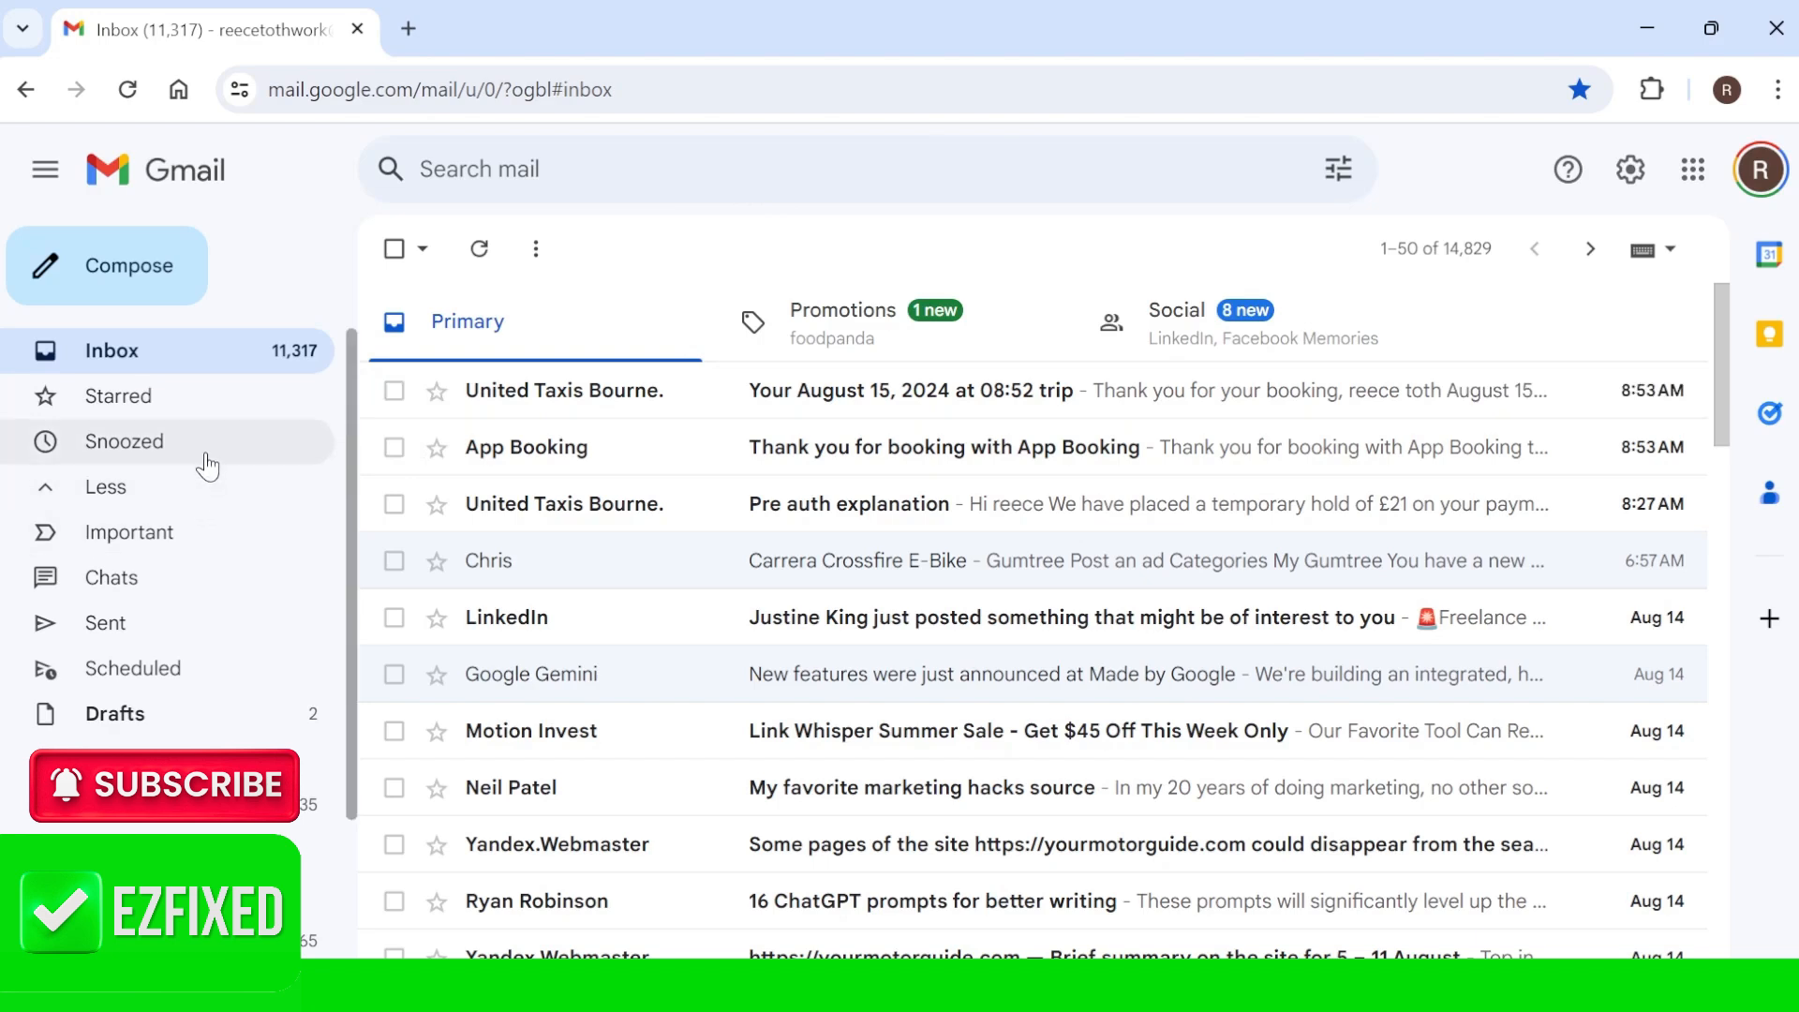
scroll(186, 549, "down", 3)
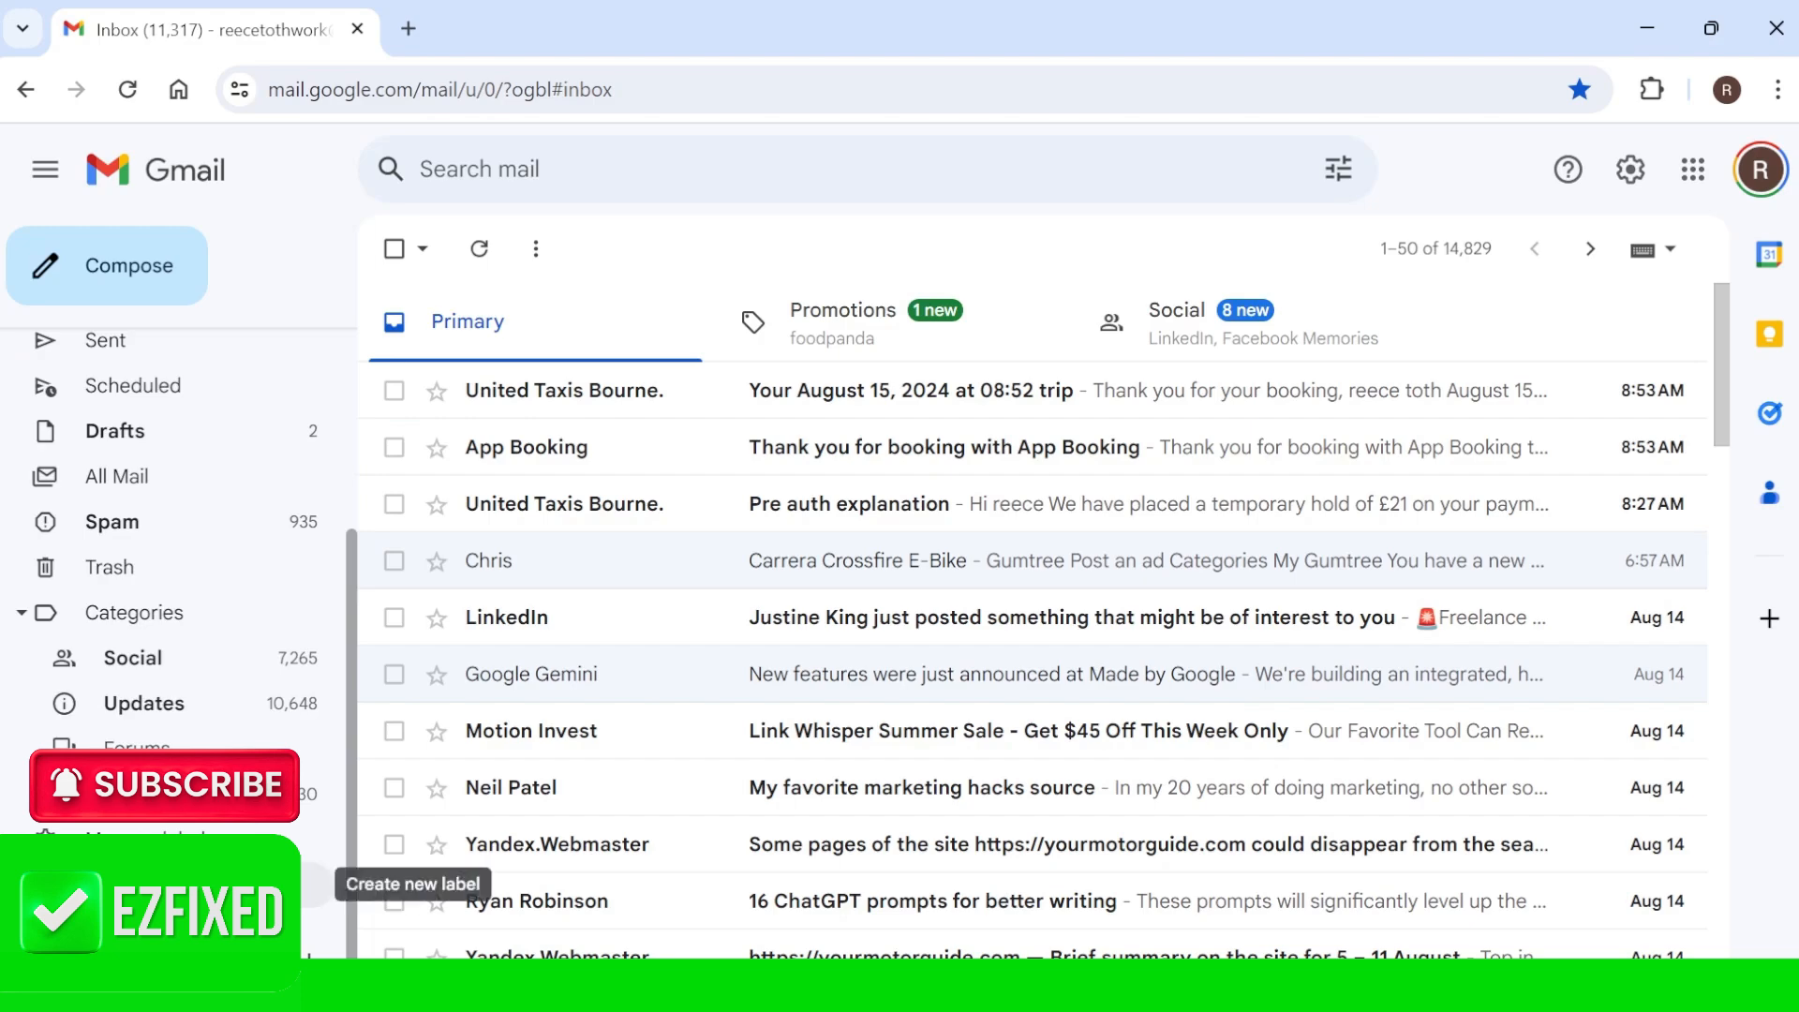
left_click(314, 883)
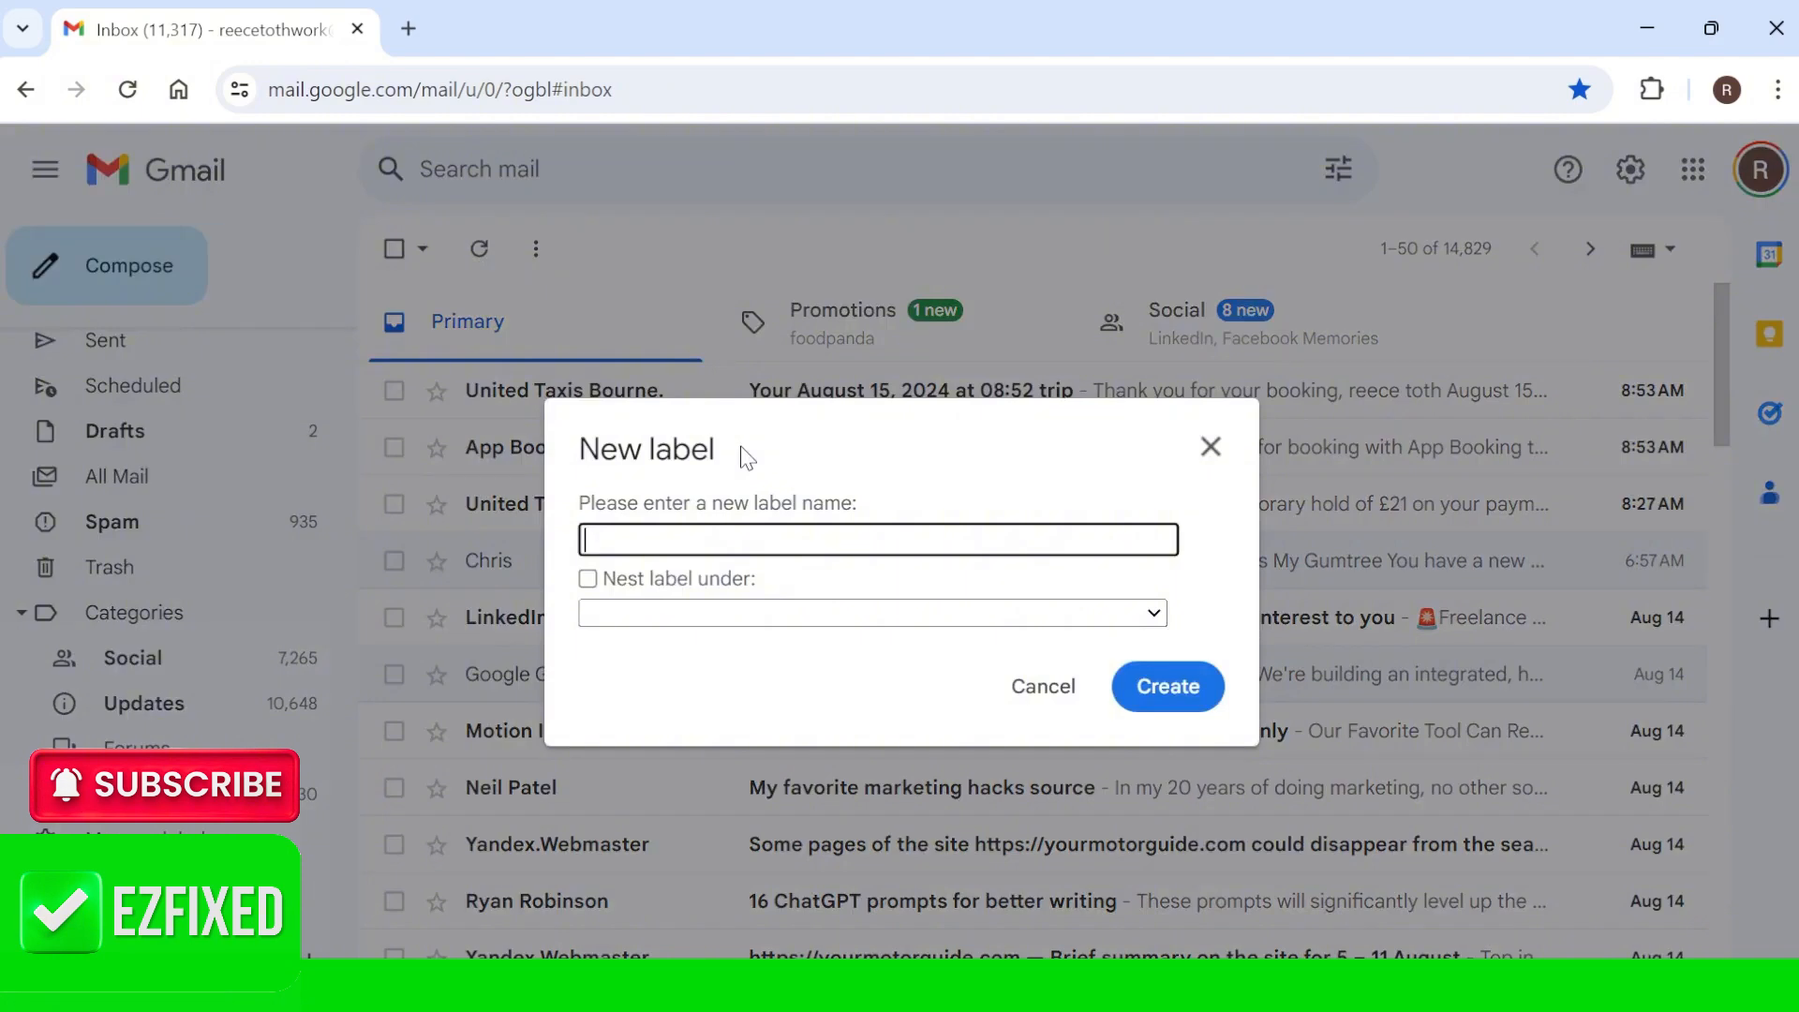
type("My Folder")
left_click(588, 580)
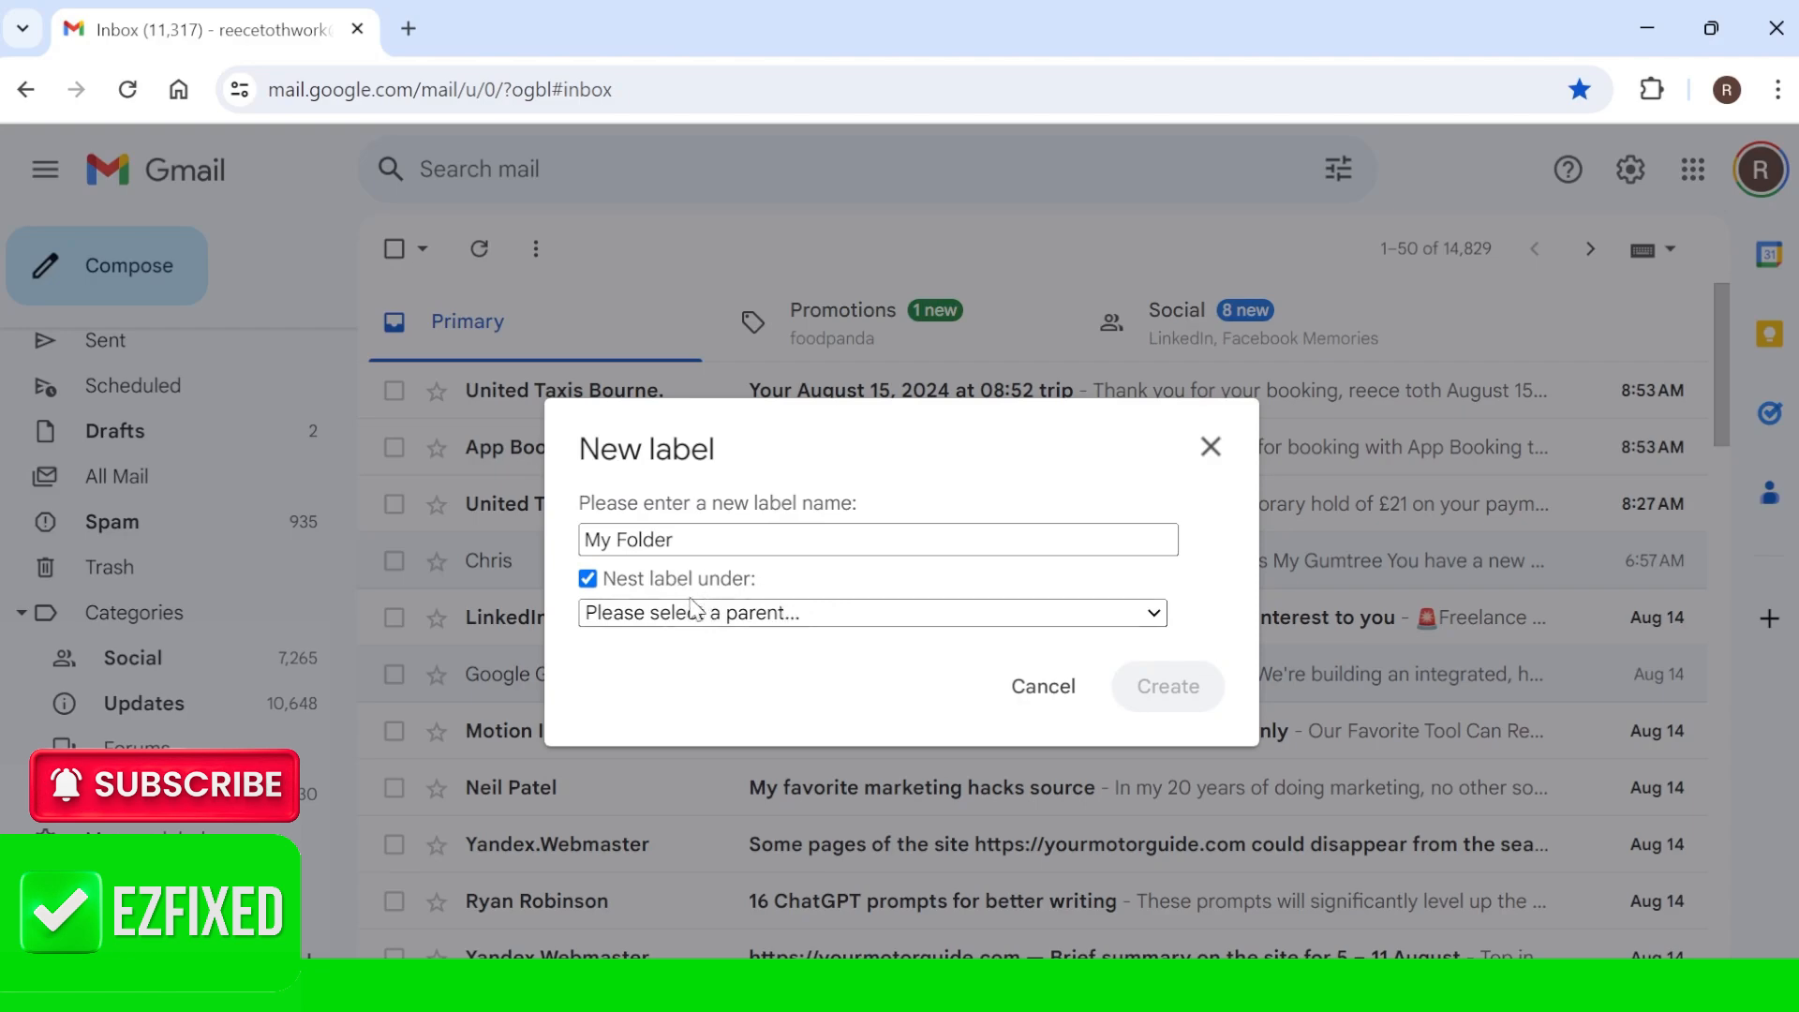
left_click(588, 580)
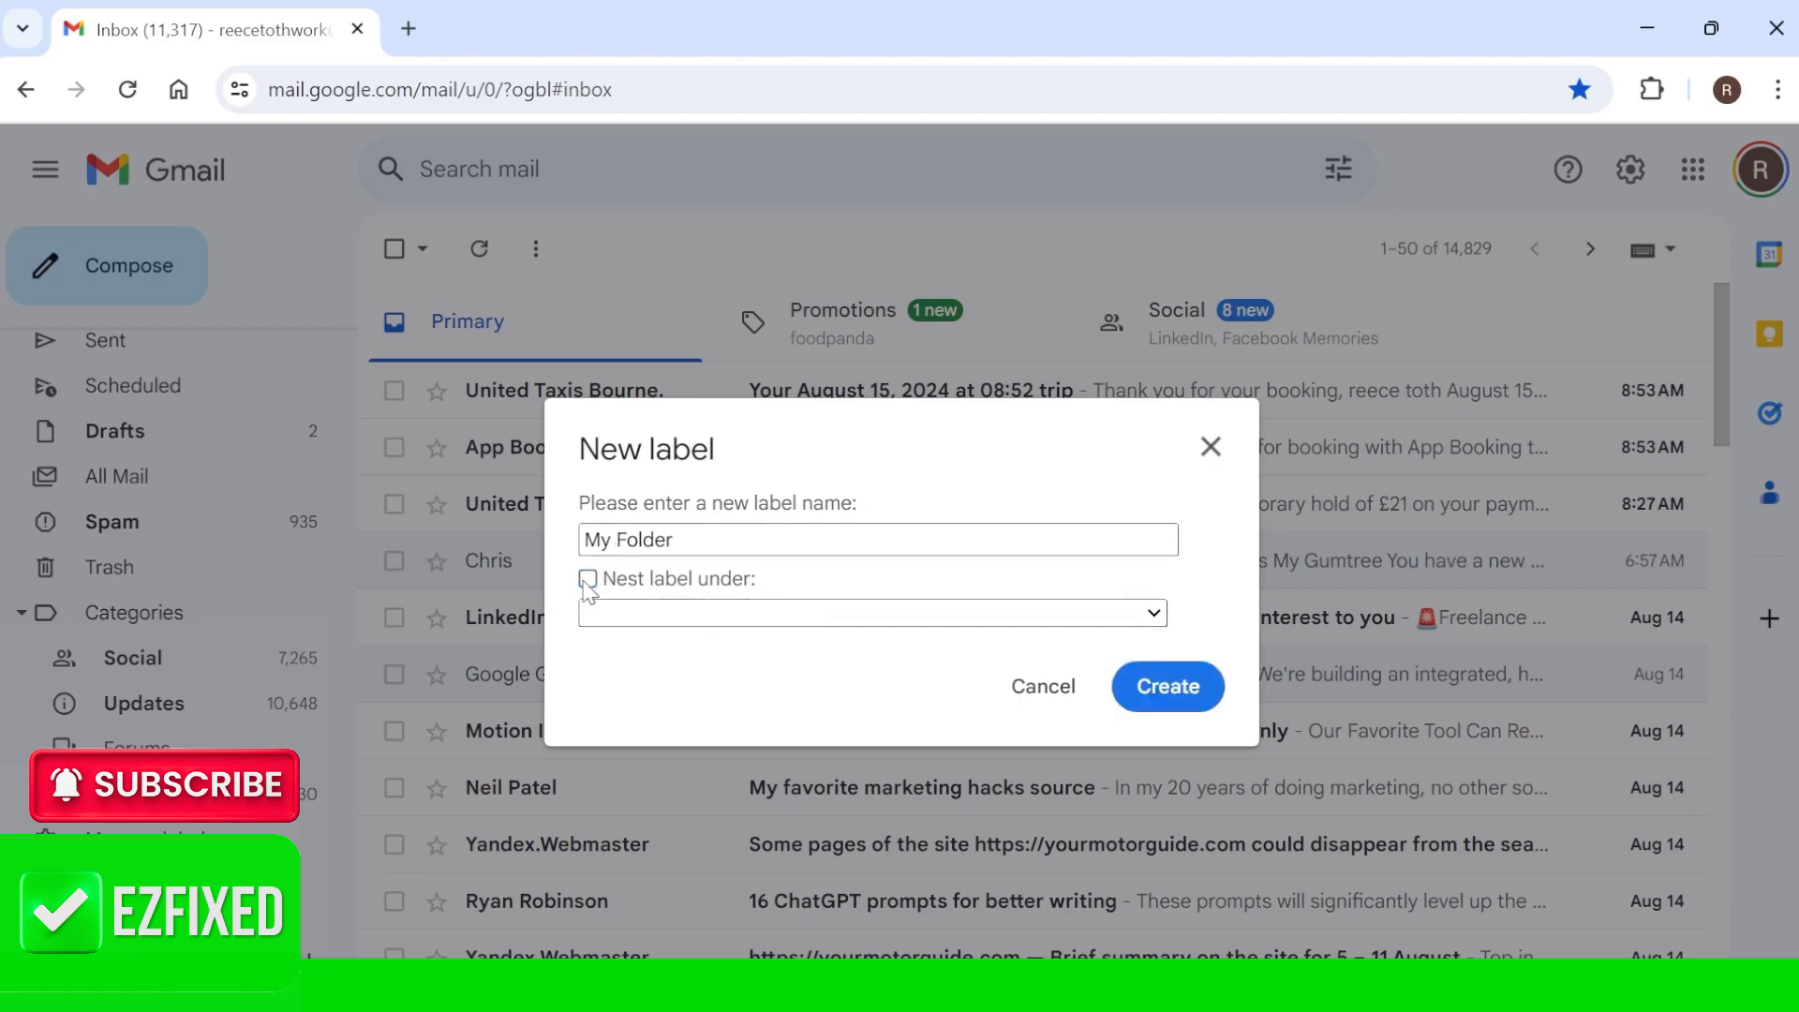
left_click(1171, 697)
scroll(200, 482, "down", 1)
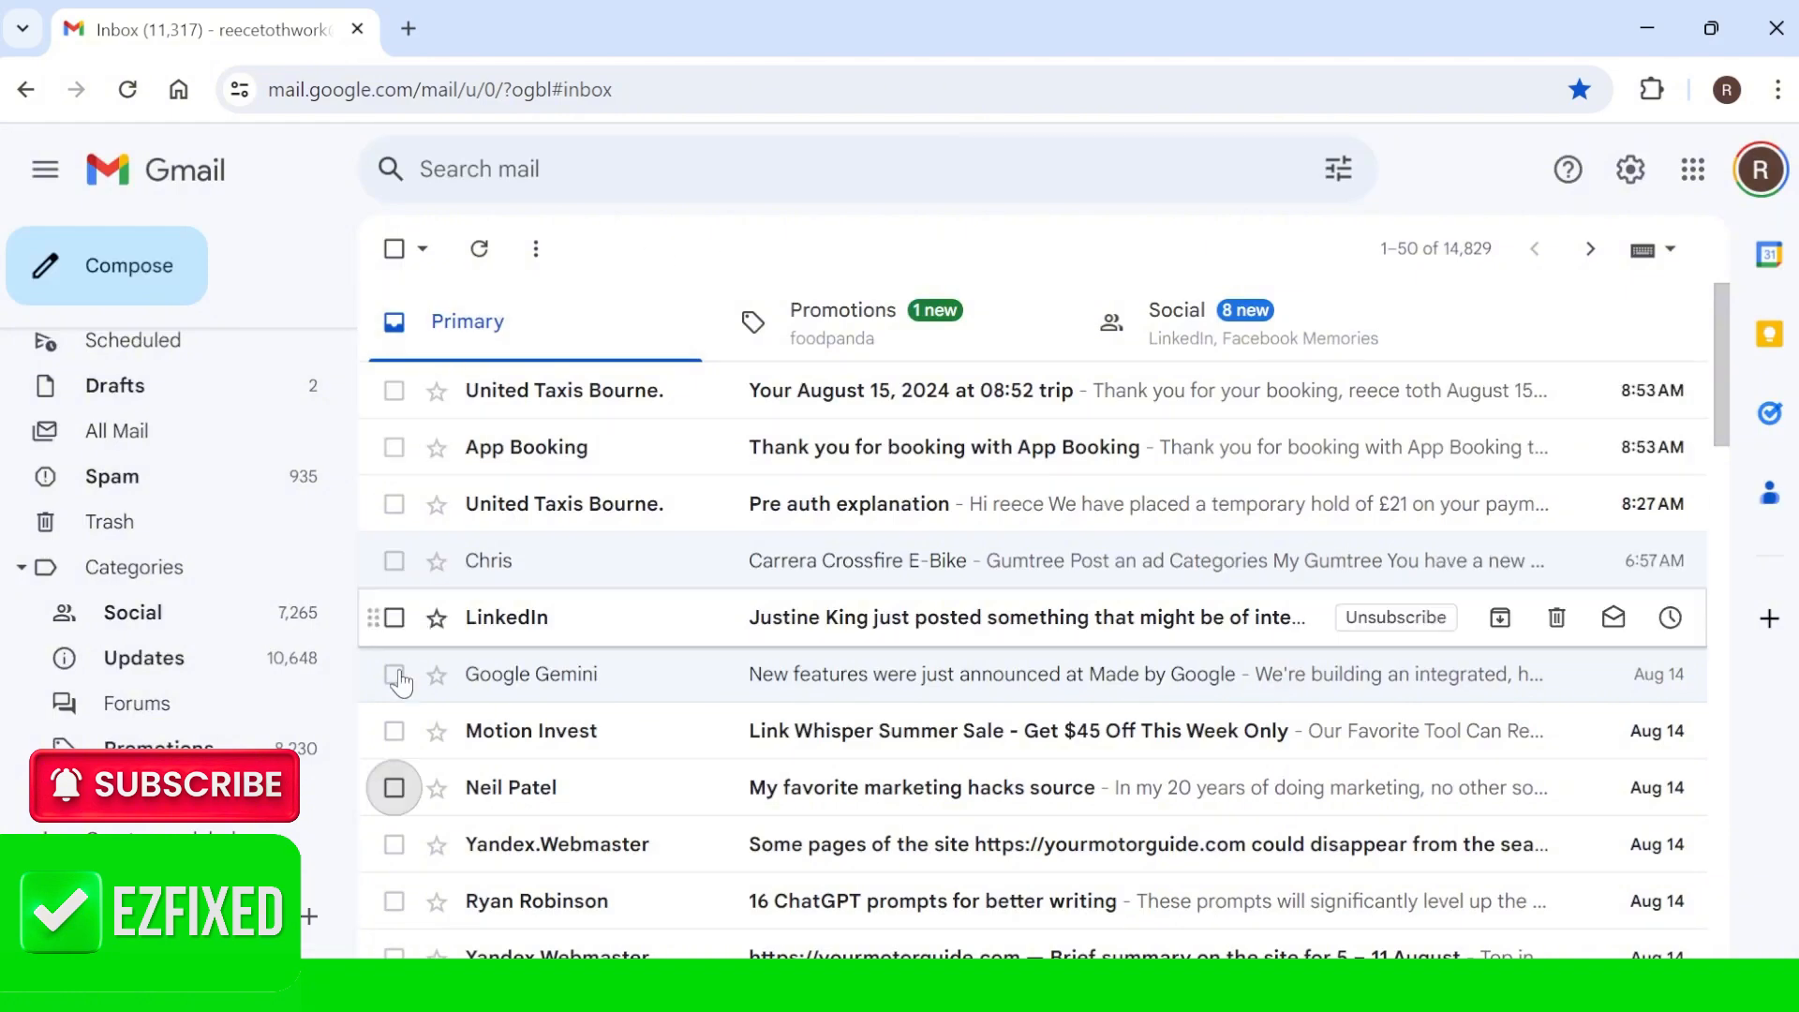
Step: Label the "My favorite marketing hacks source" email as My Folder instead of Updates, and open the My Folder label
left_click(394, 789)
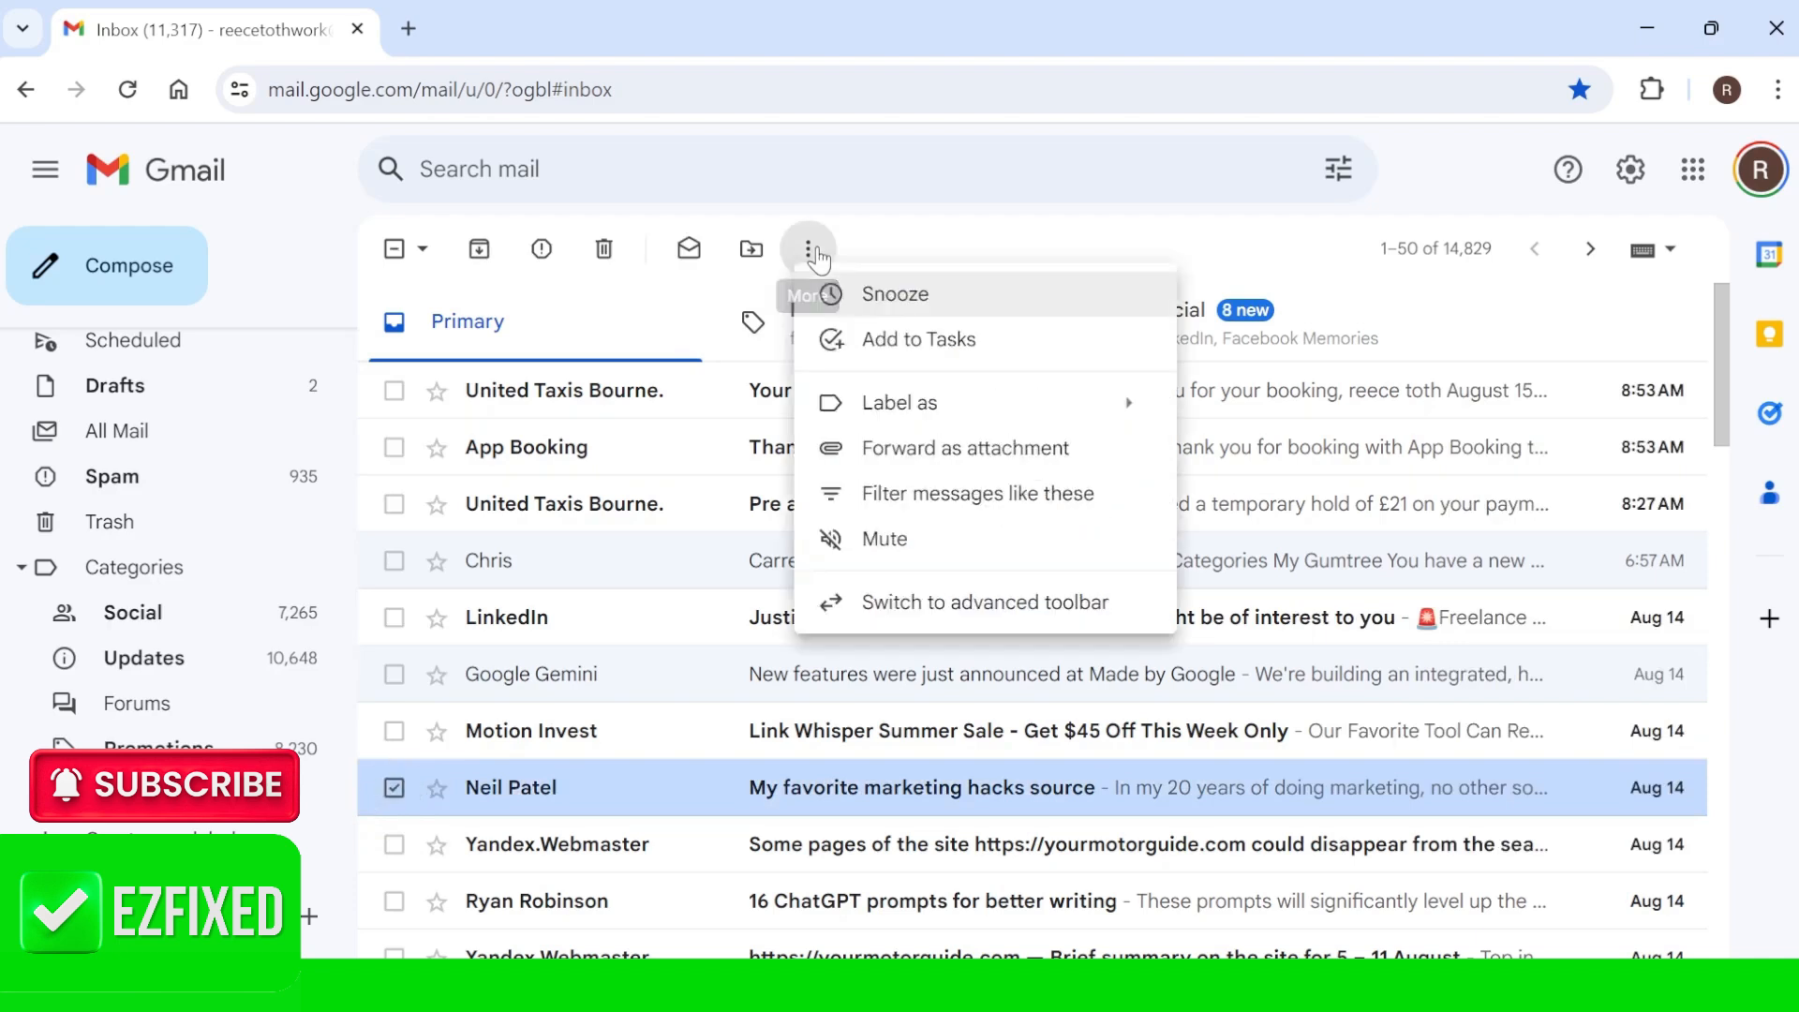
left_click(812, 251)
mouse_move(938, 404)
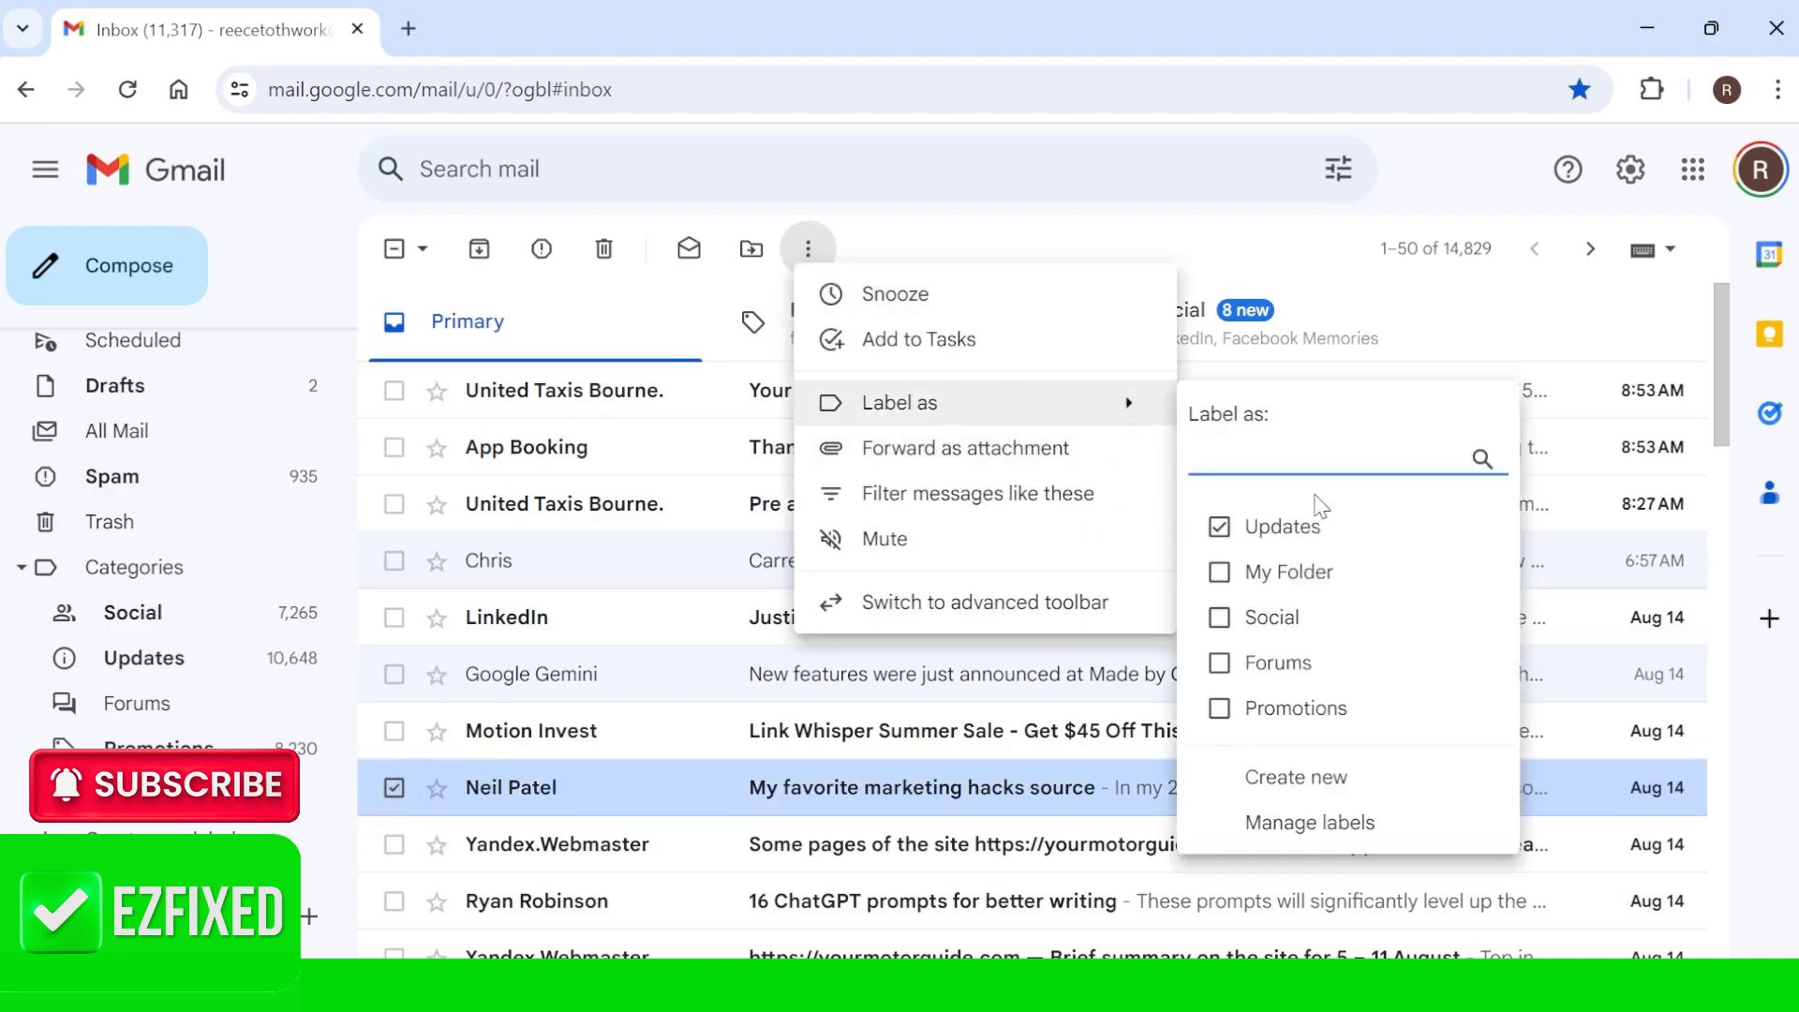
left_click(1221, 573)
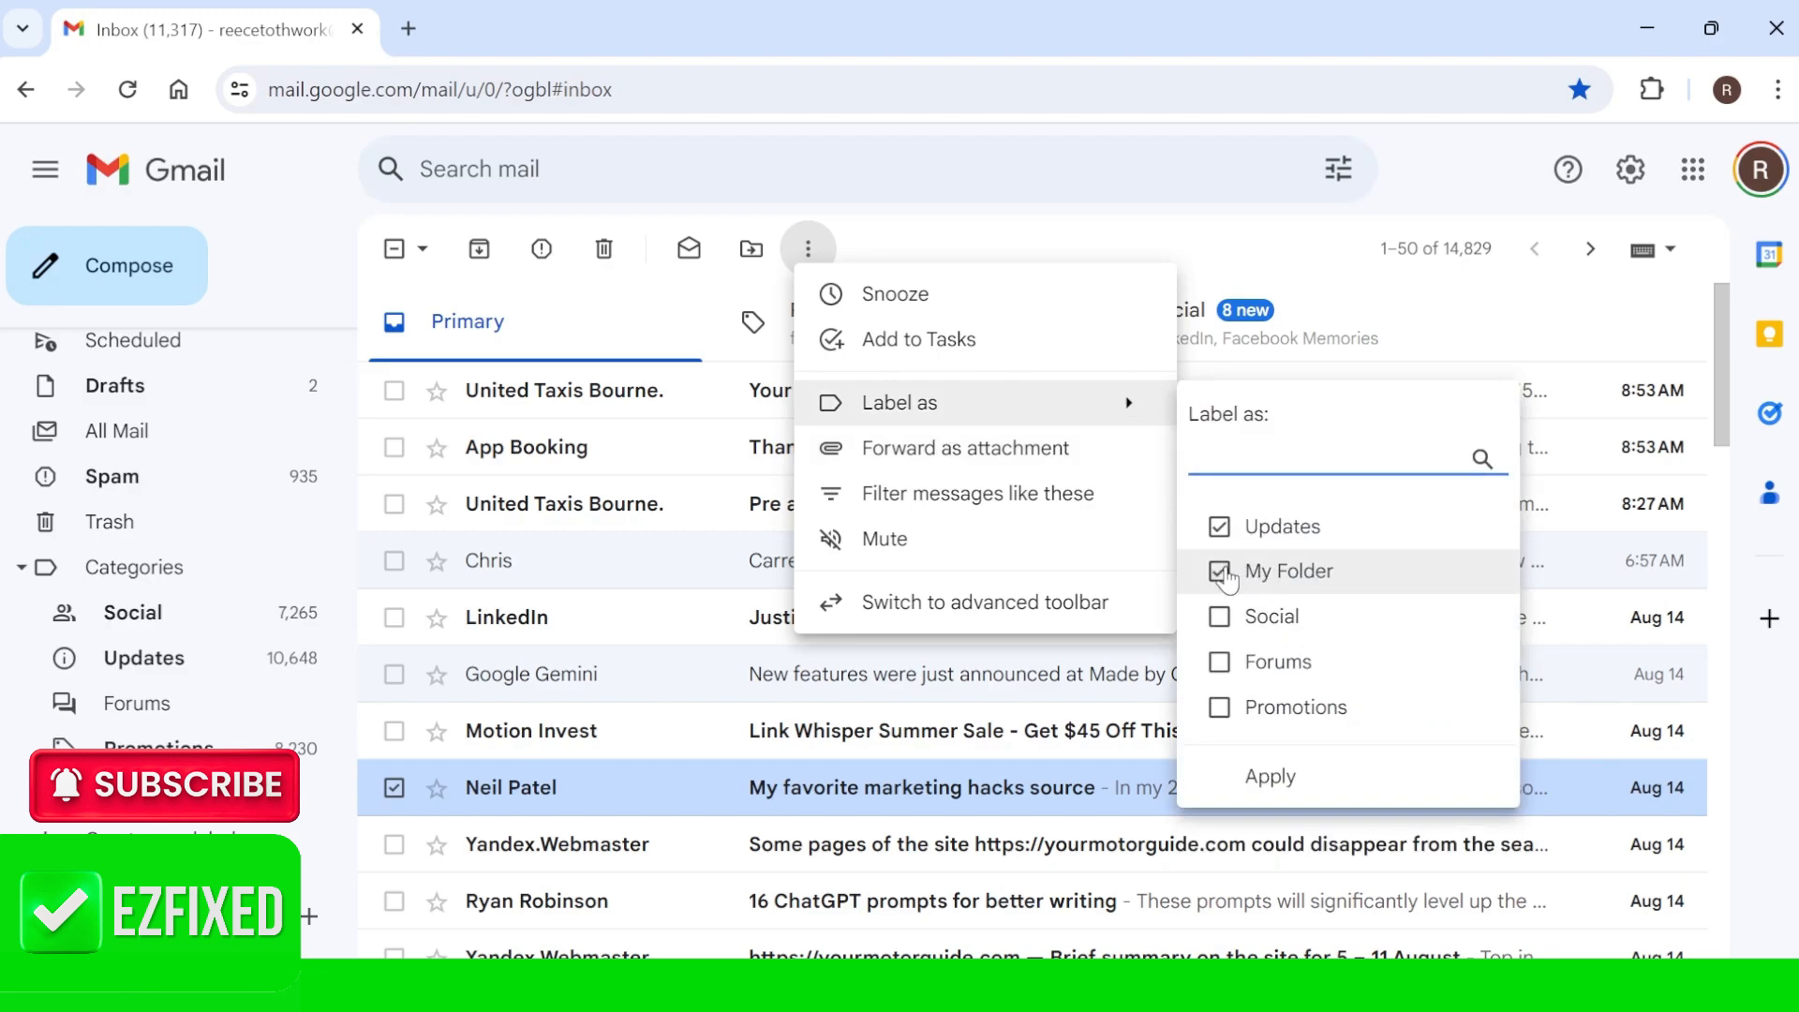
left_click(1220, 527)
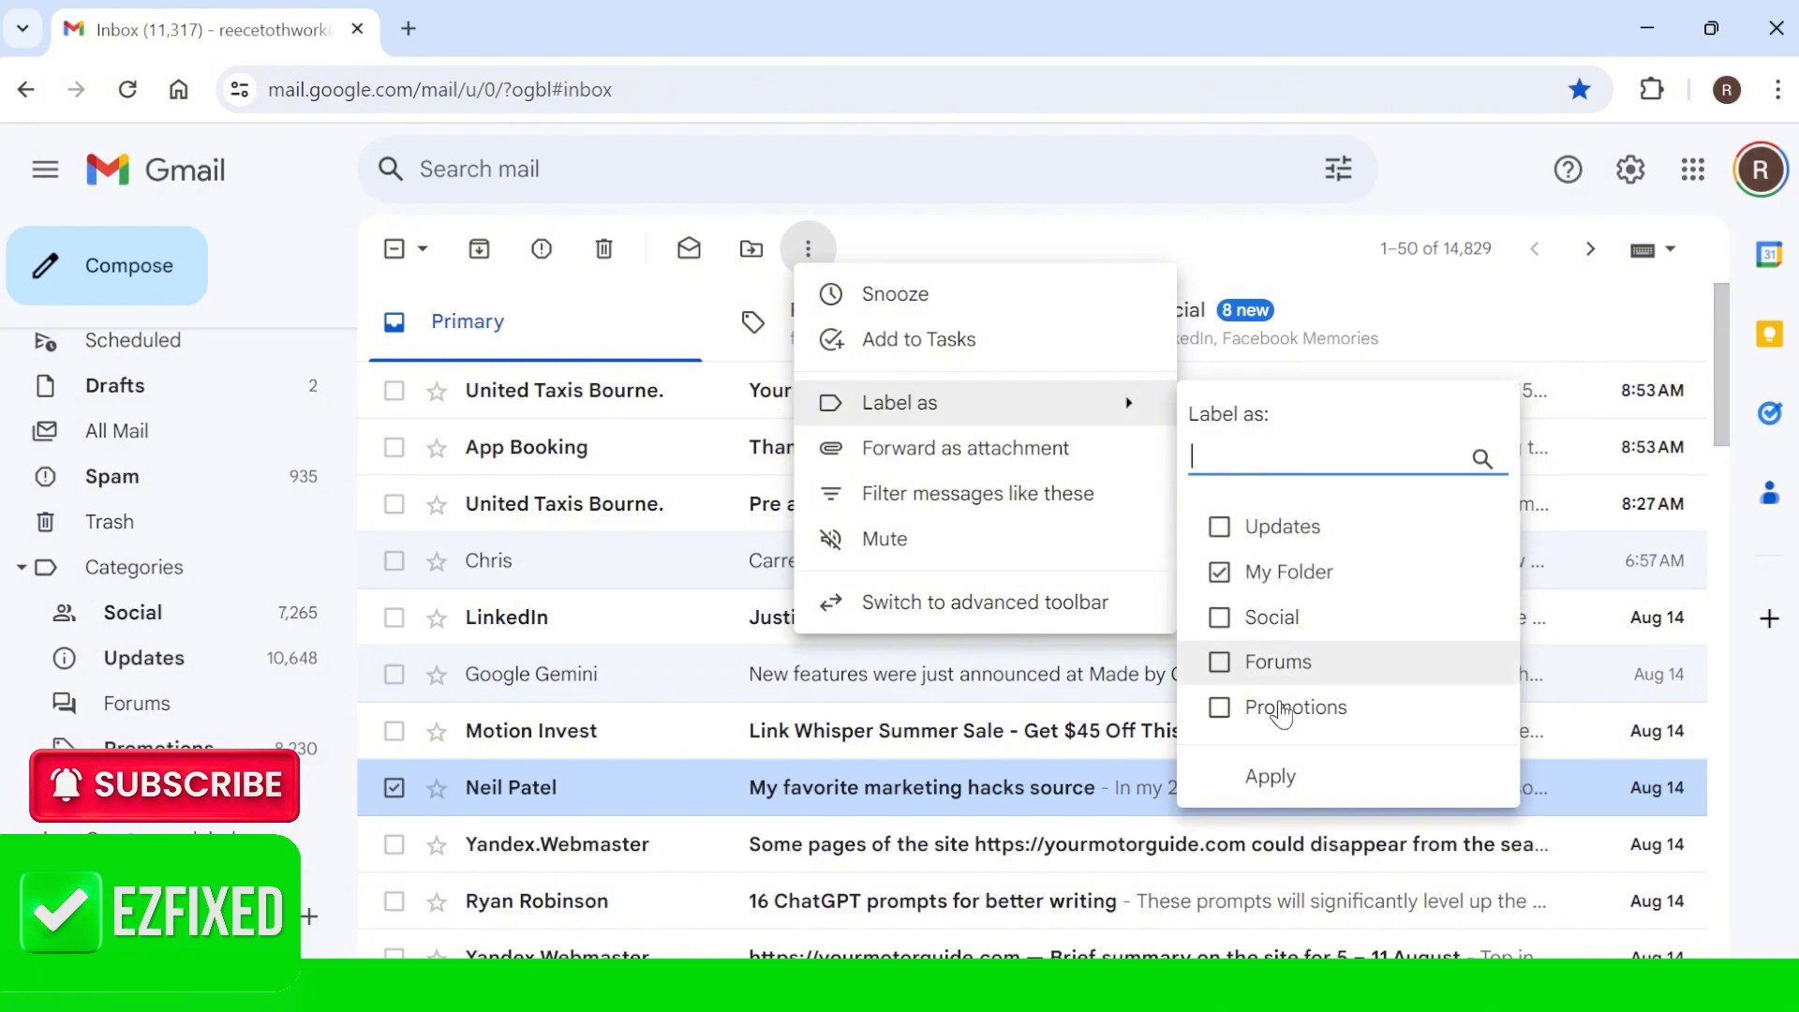
left_click(1271, 787)
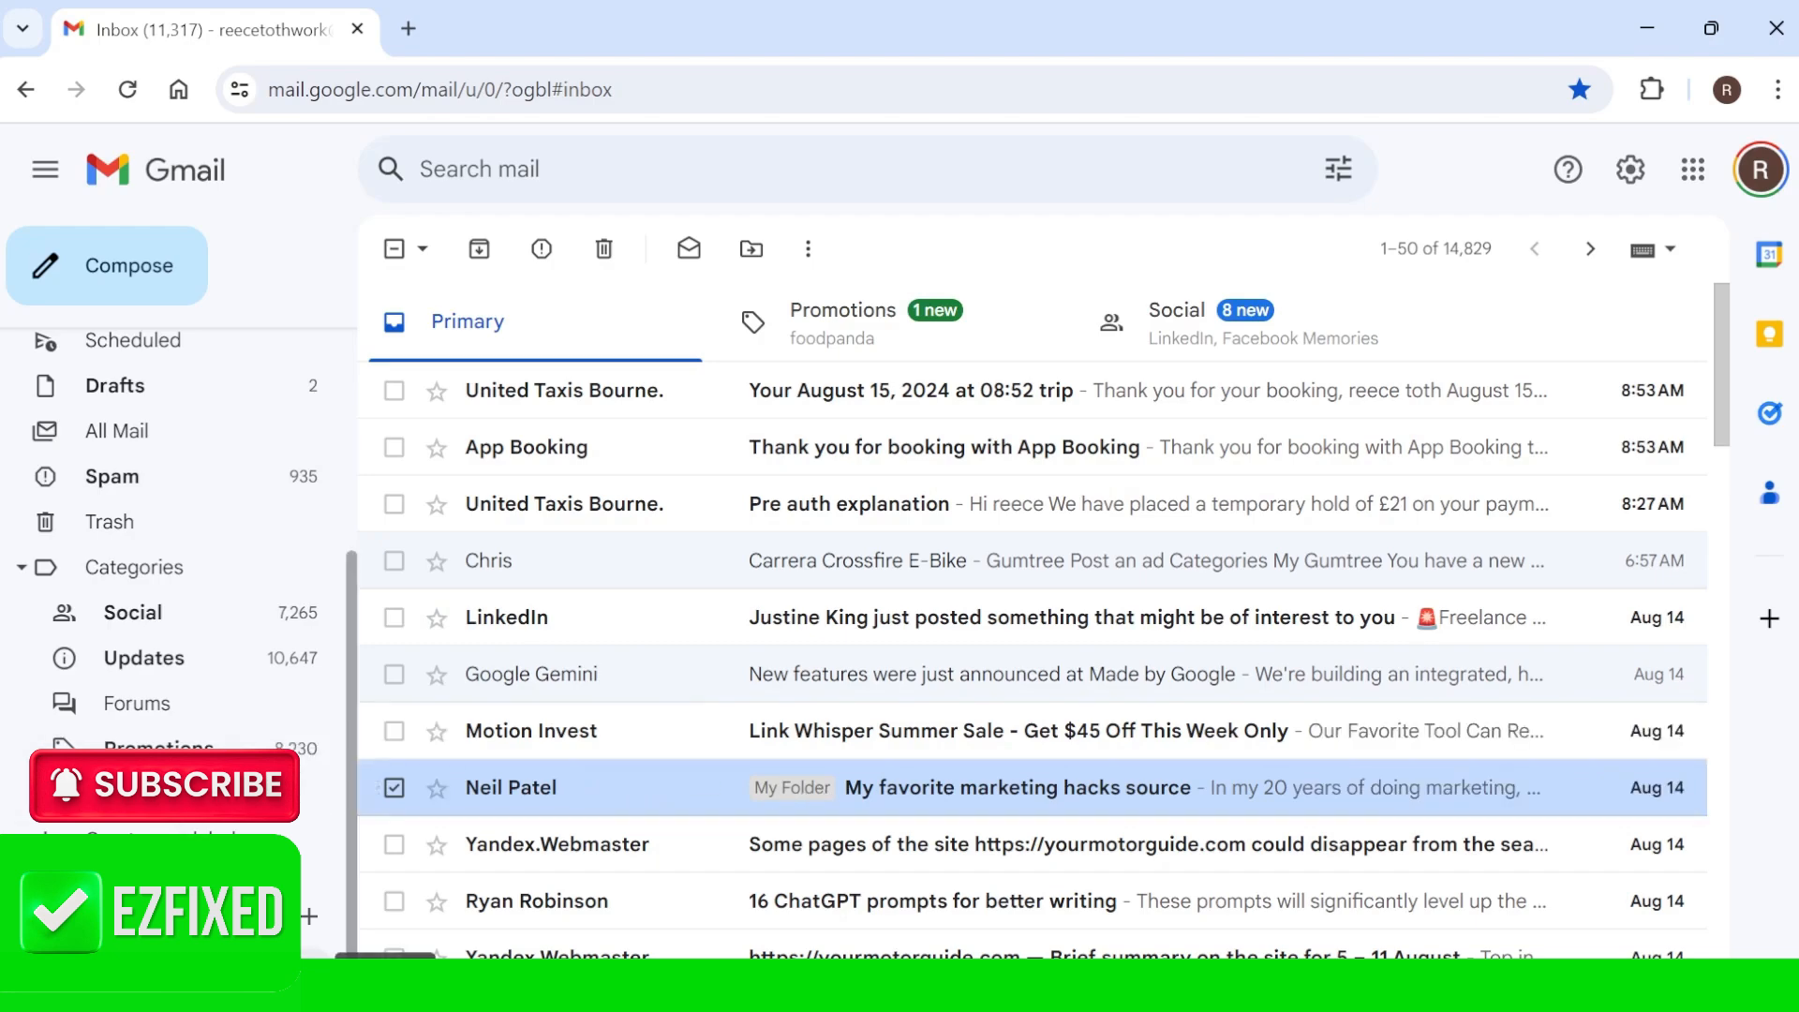
left_click(125, 970)
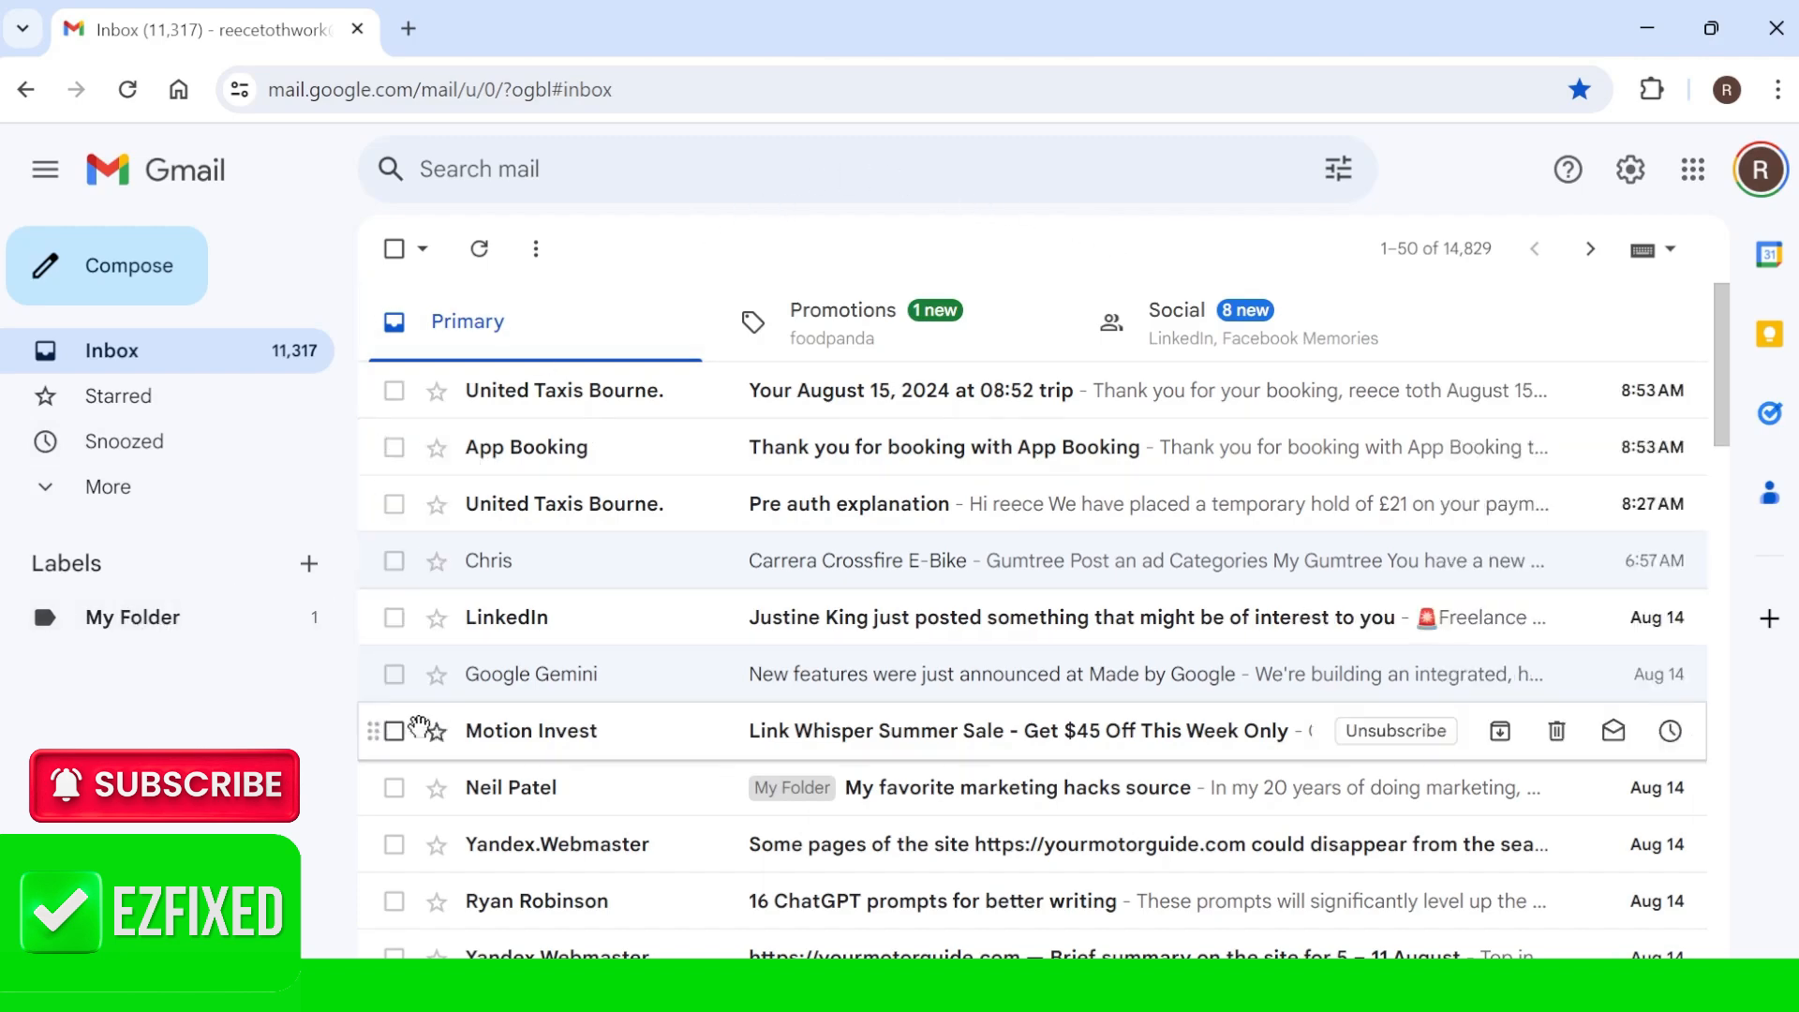
Step: Start a filter for messages like the Motion Invest "Link Whisper Summer Sale" email, keeping its sender as the only criterion
left_click(395, 733)
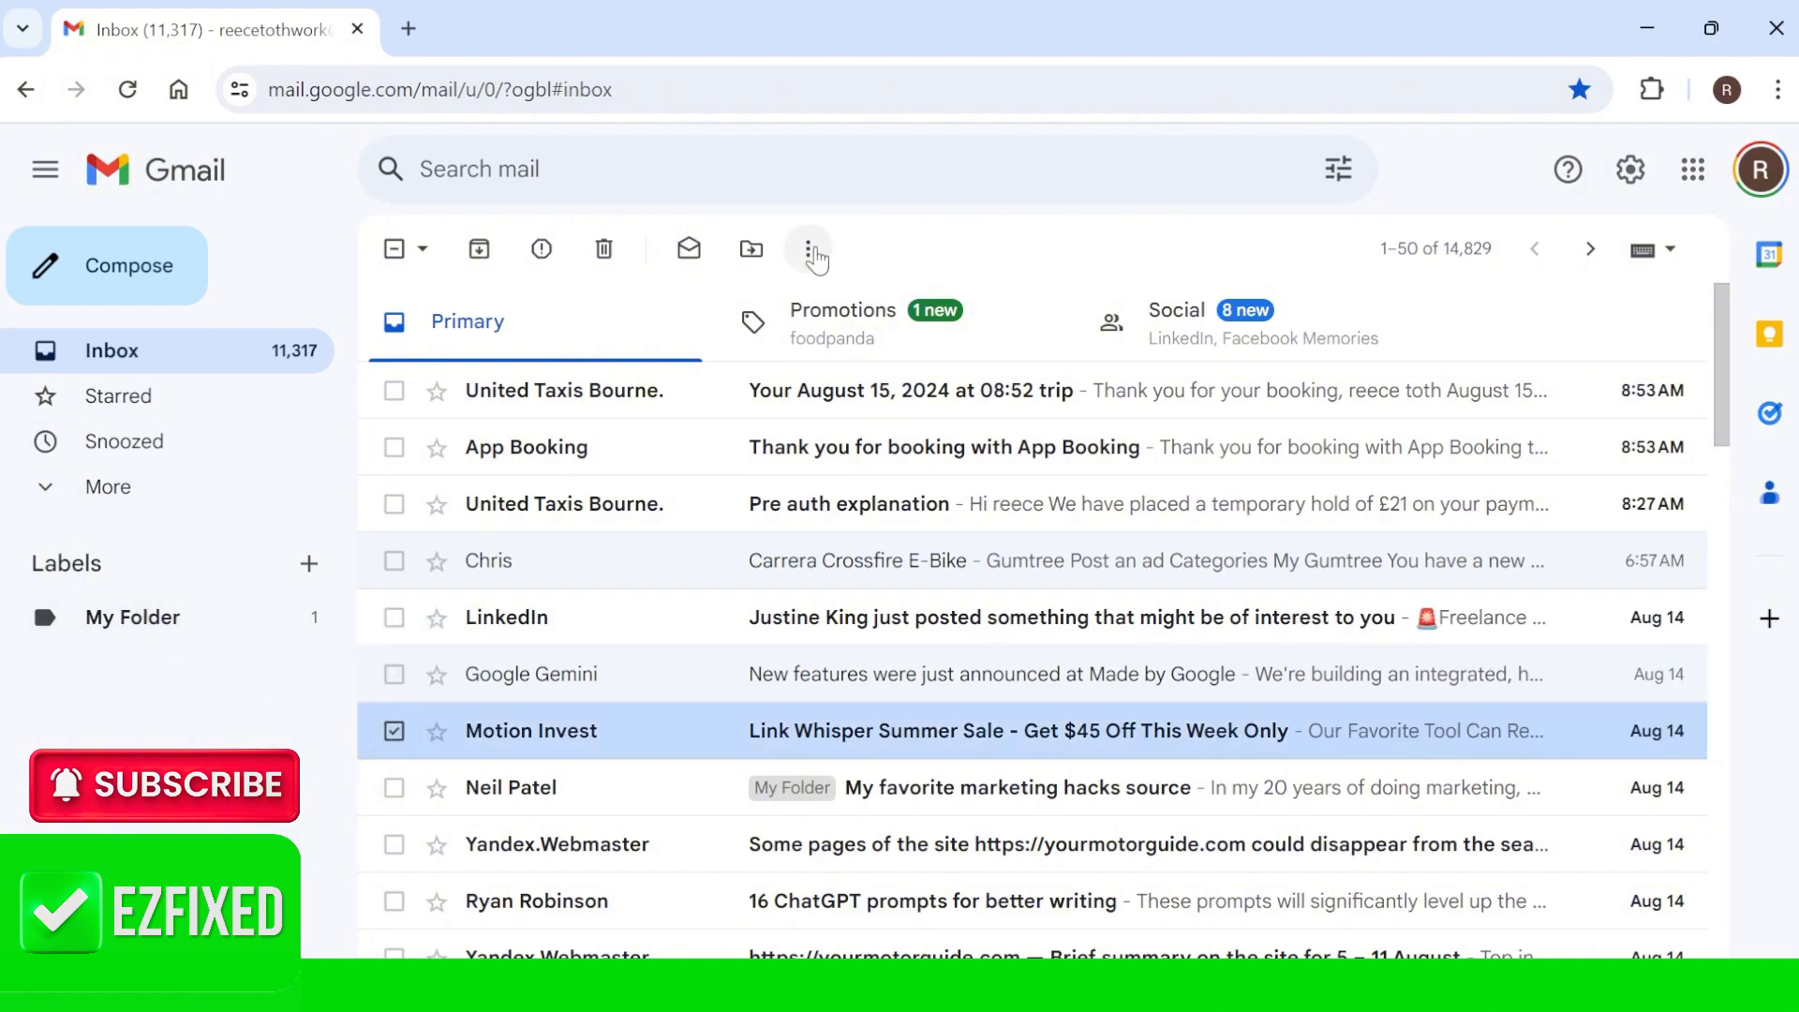
left_click(808, 248)
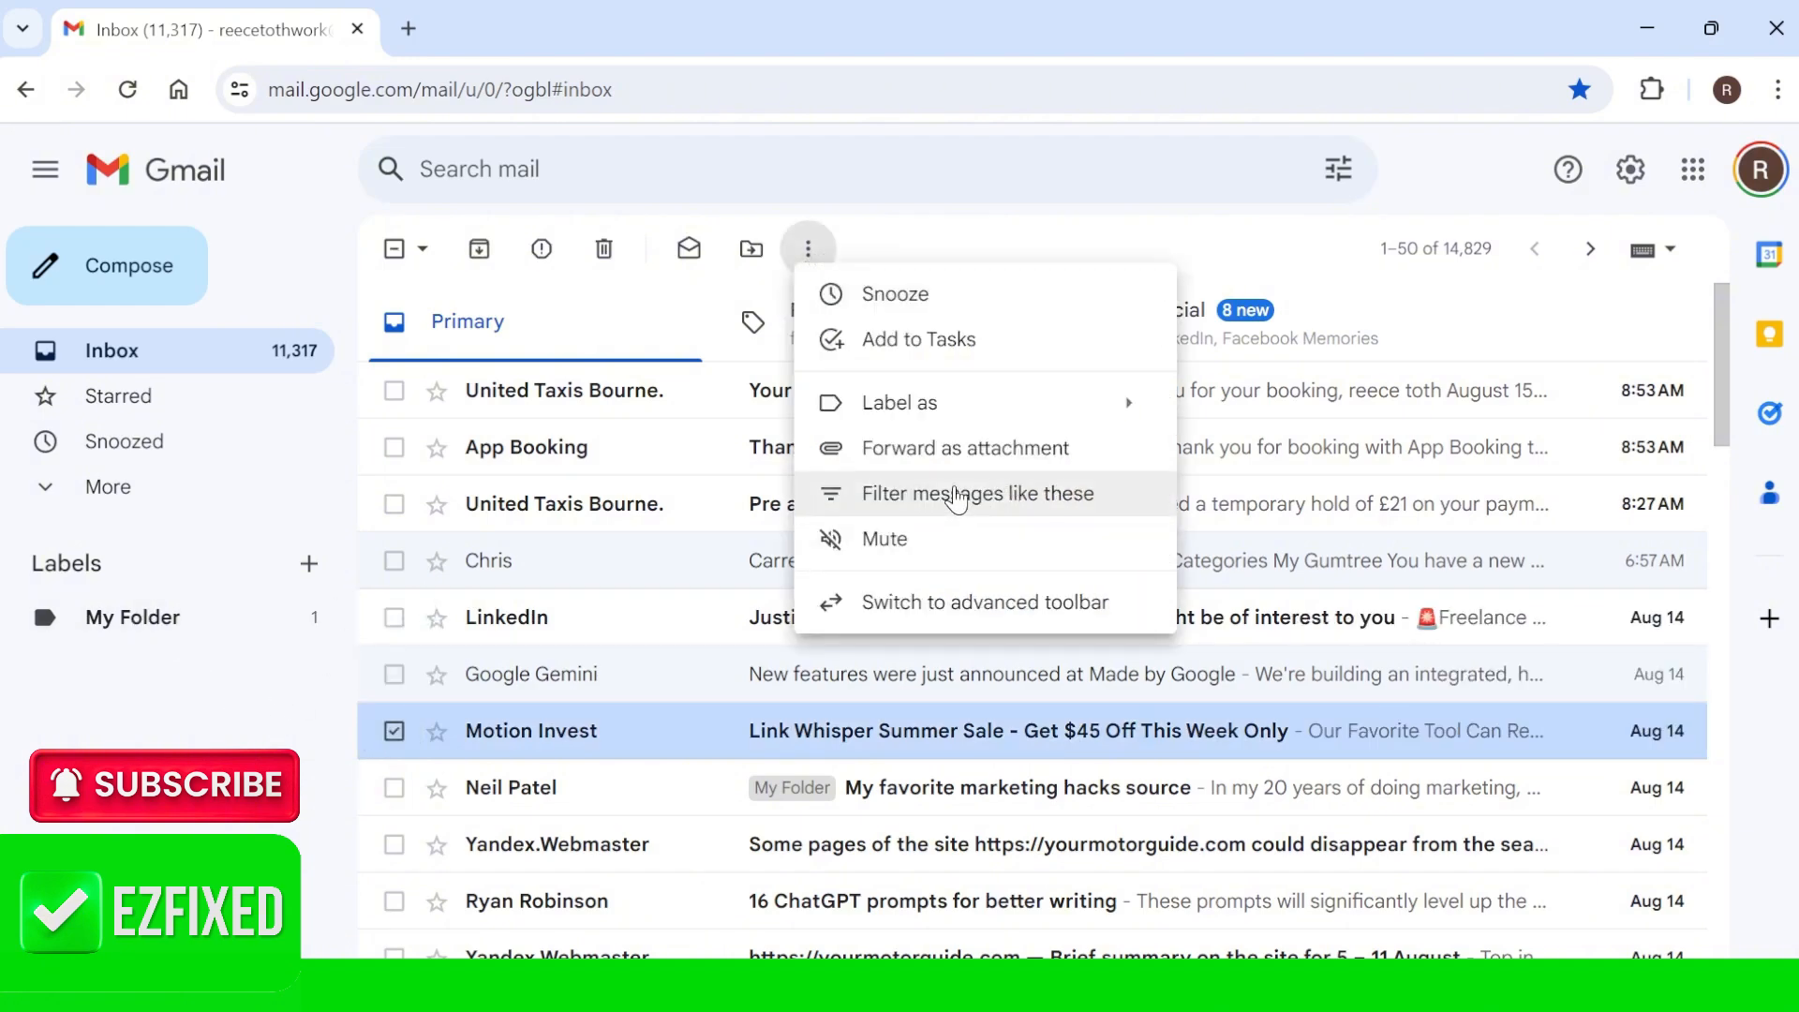
left_click(953, 506)
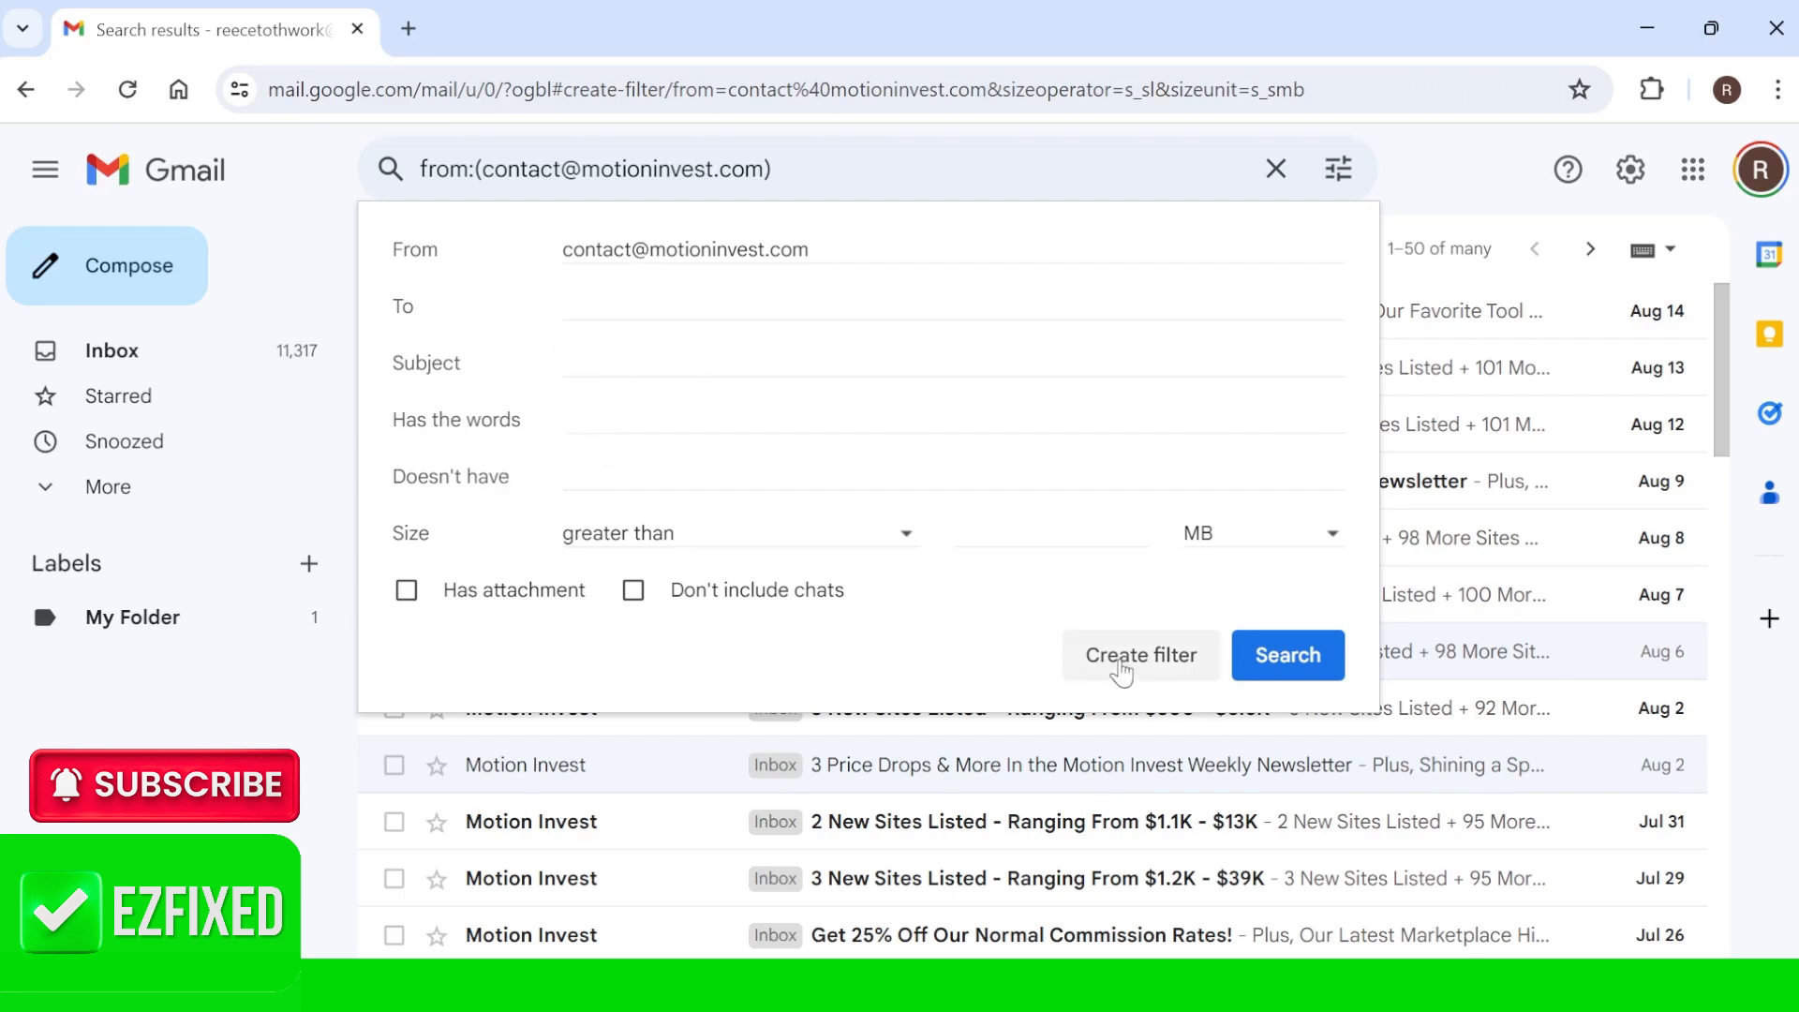
left_click(1122, 661)
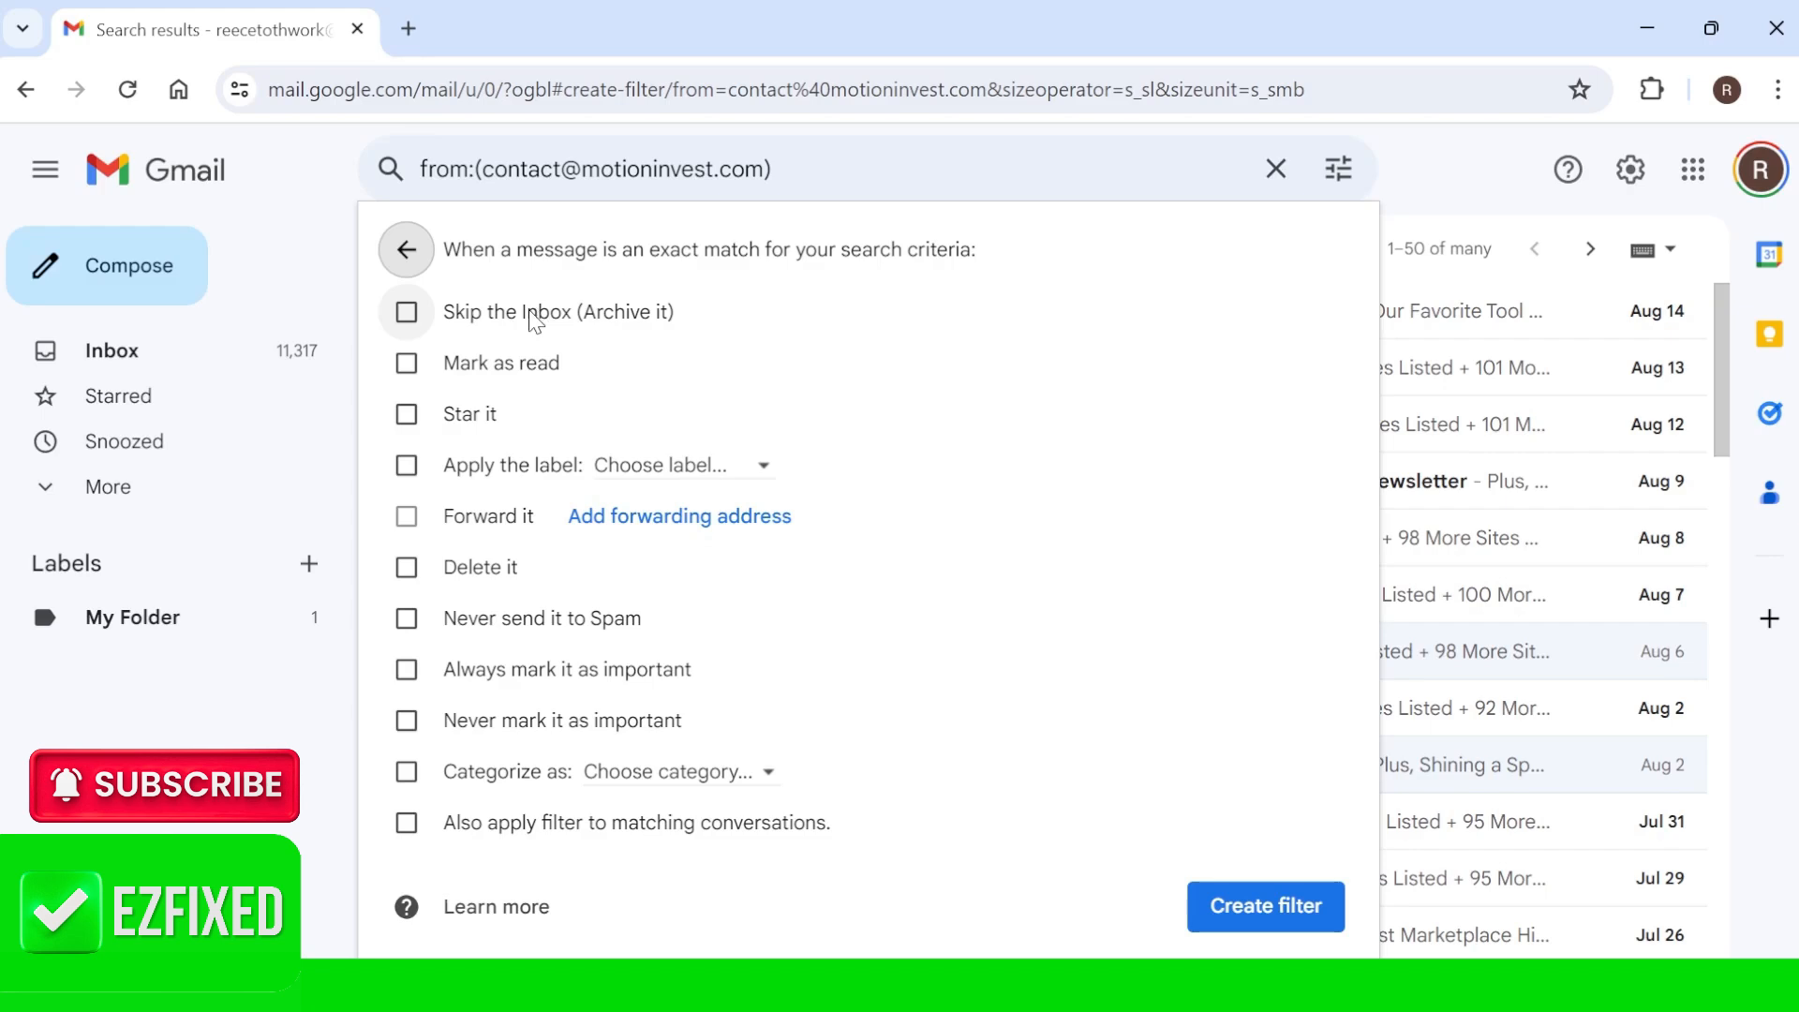
Step: Create the filter so it skips the inbox, applies the My Folder label and also applies to matching conversations
left_click(408, 316)
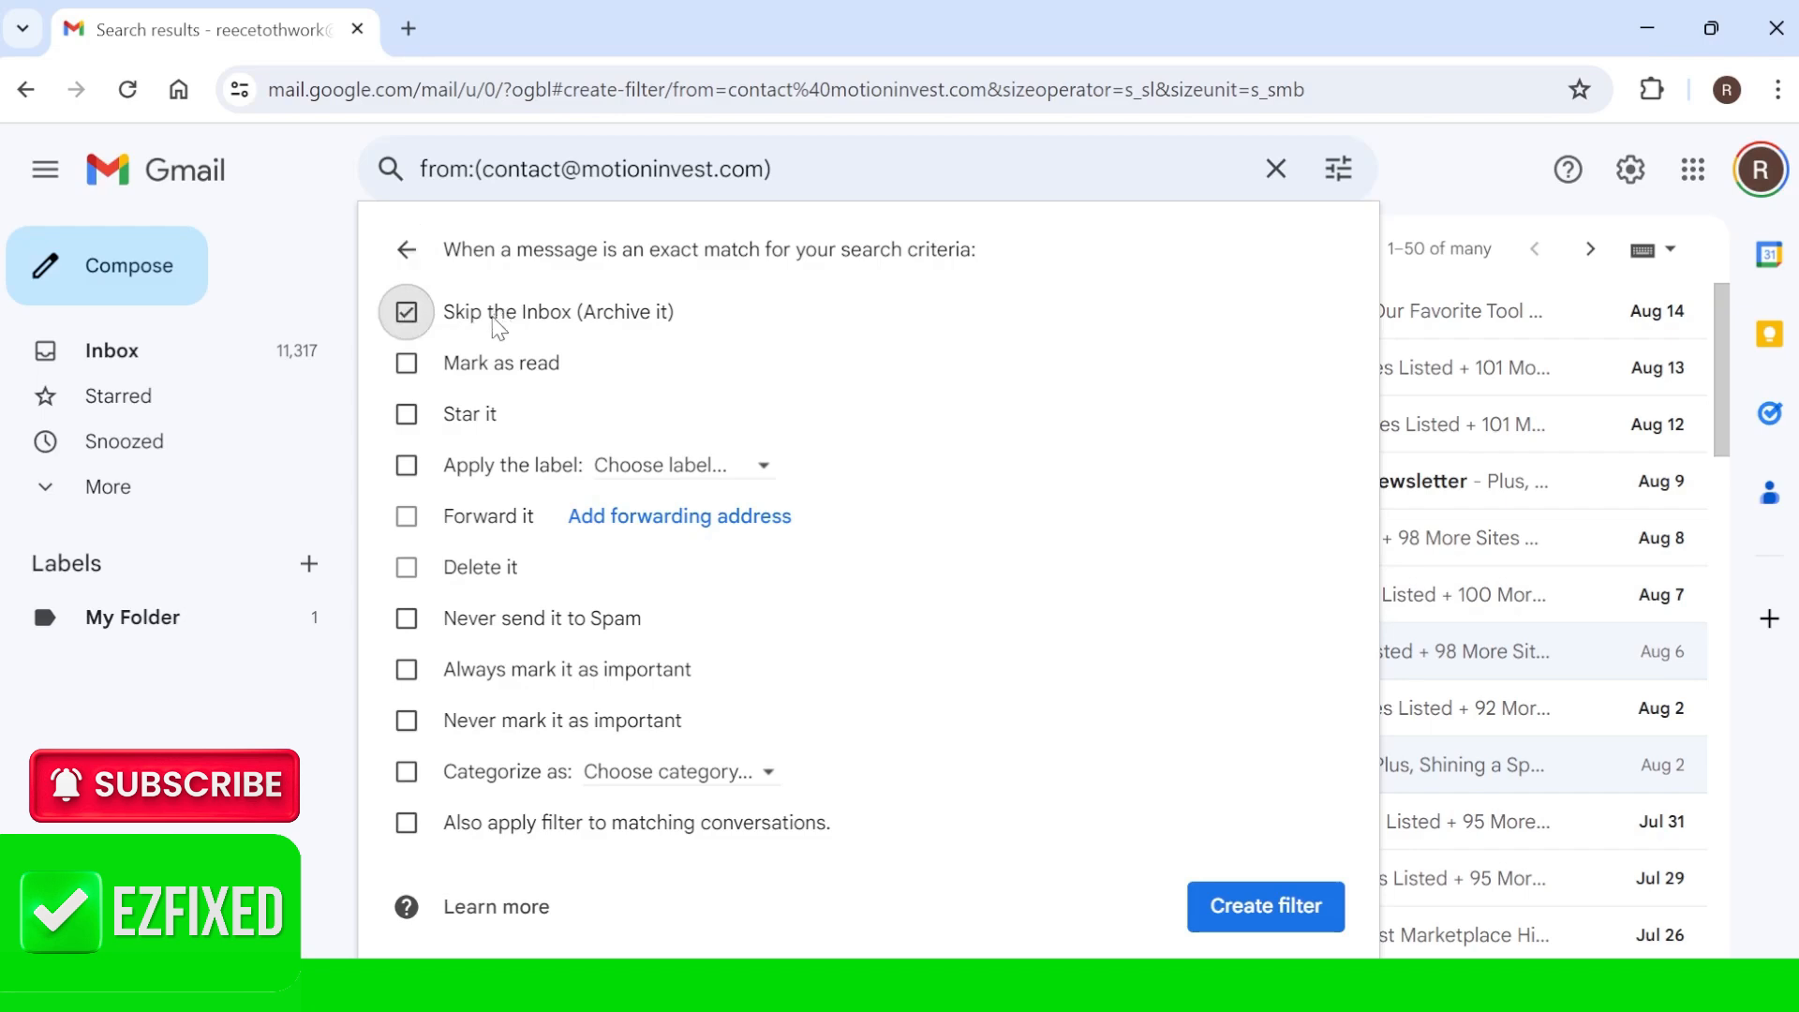
left_click(407, 471)
left_click(653, 478)
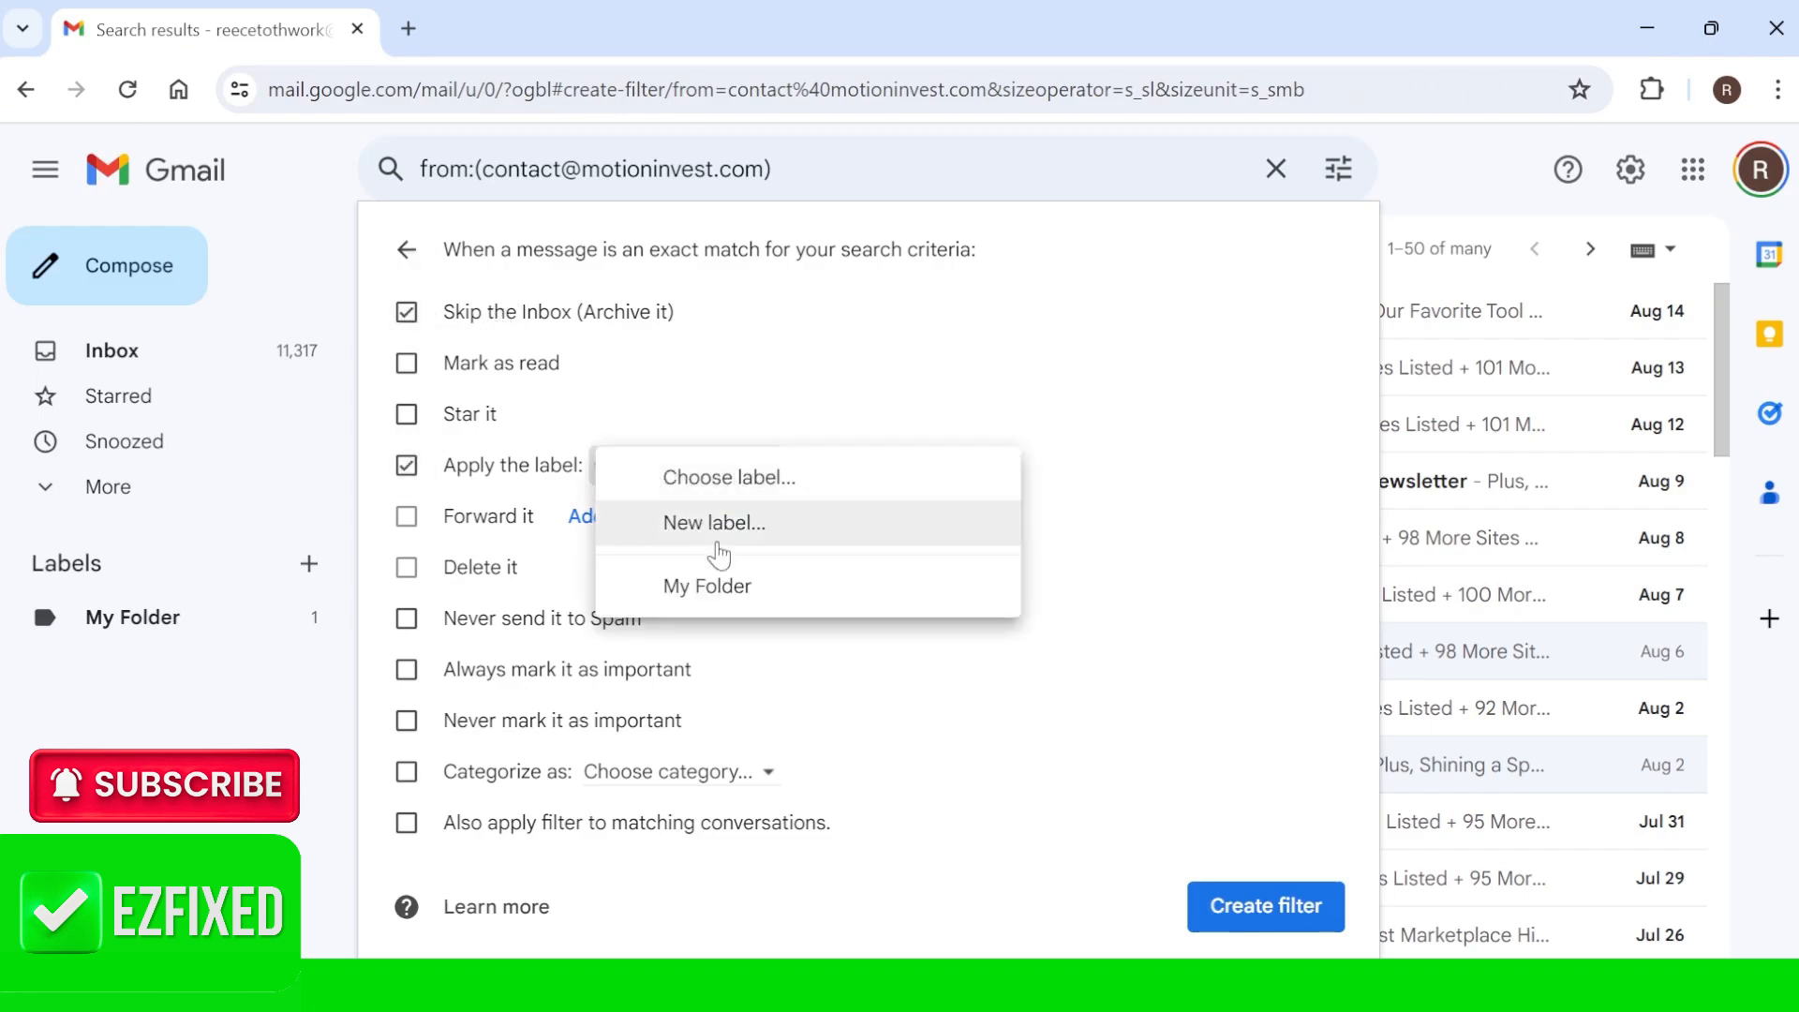
left_click(719, 583)
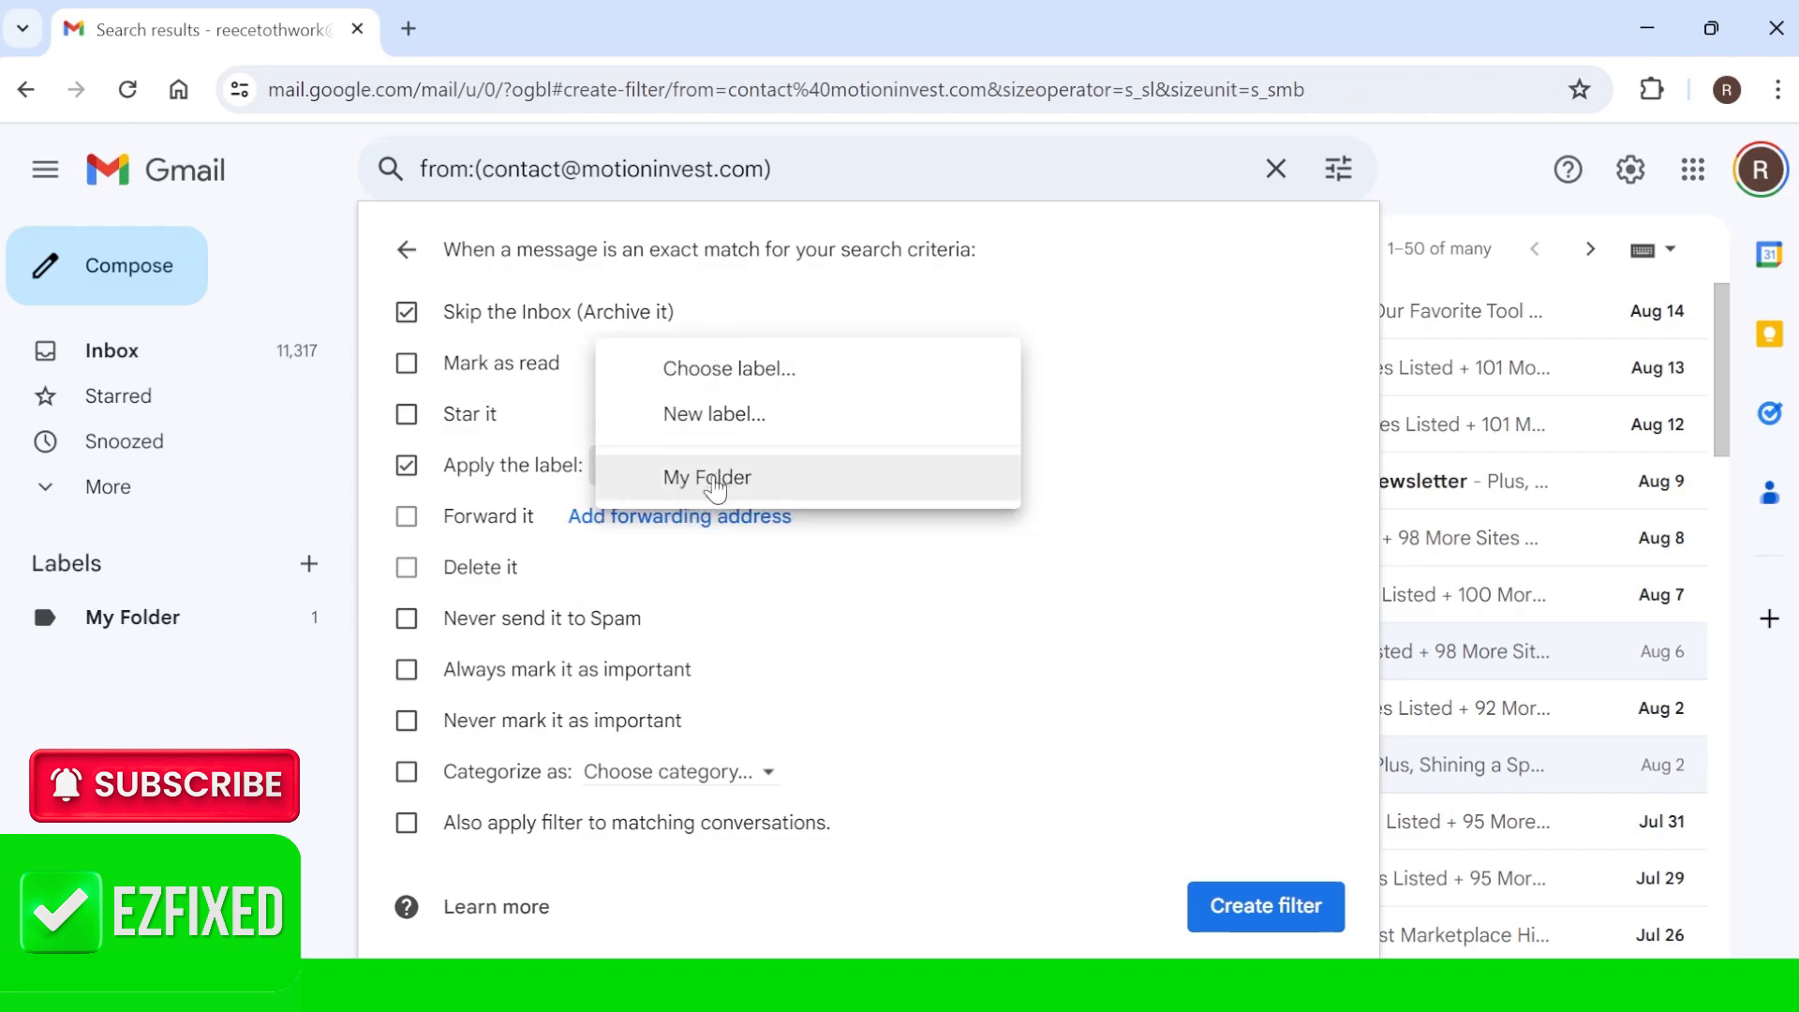
left_click(715, 480)
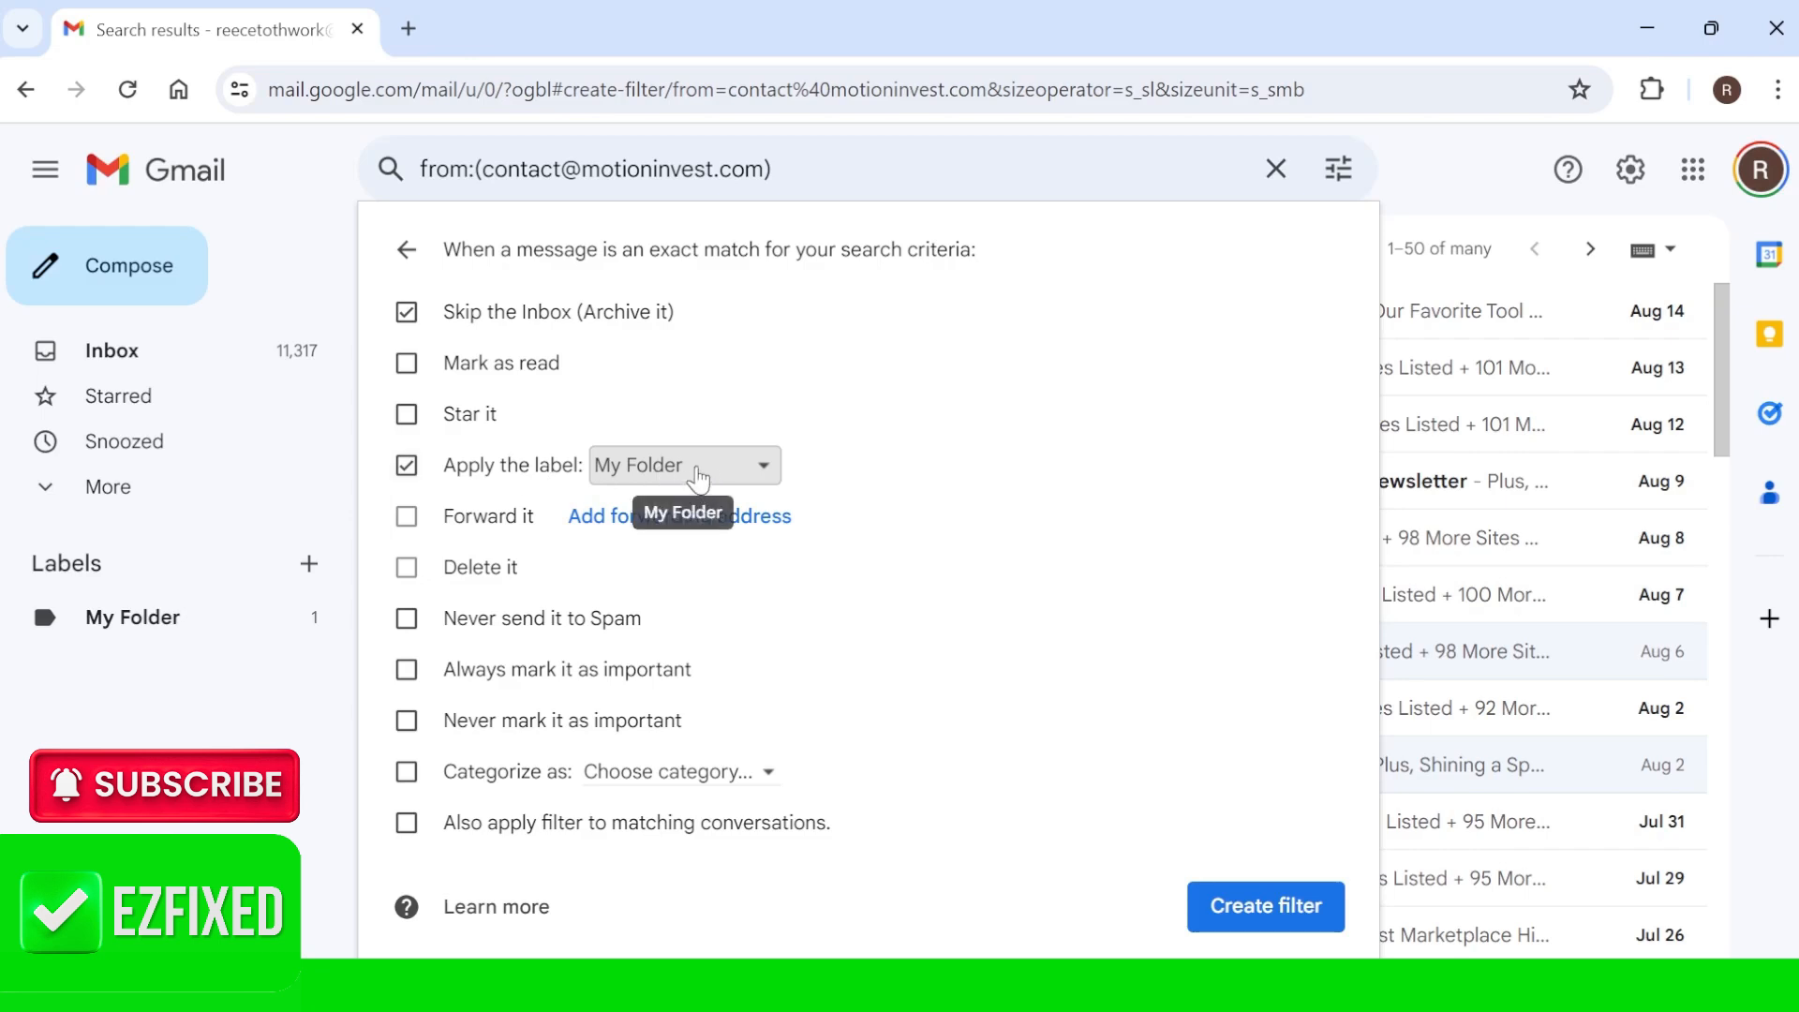
left_click(404, 315)
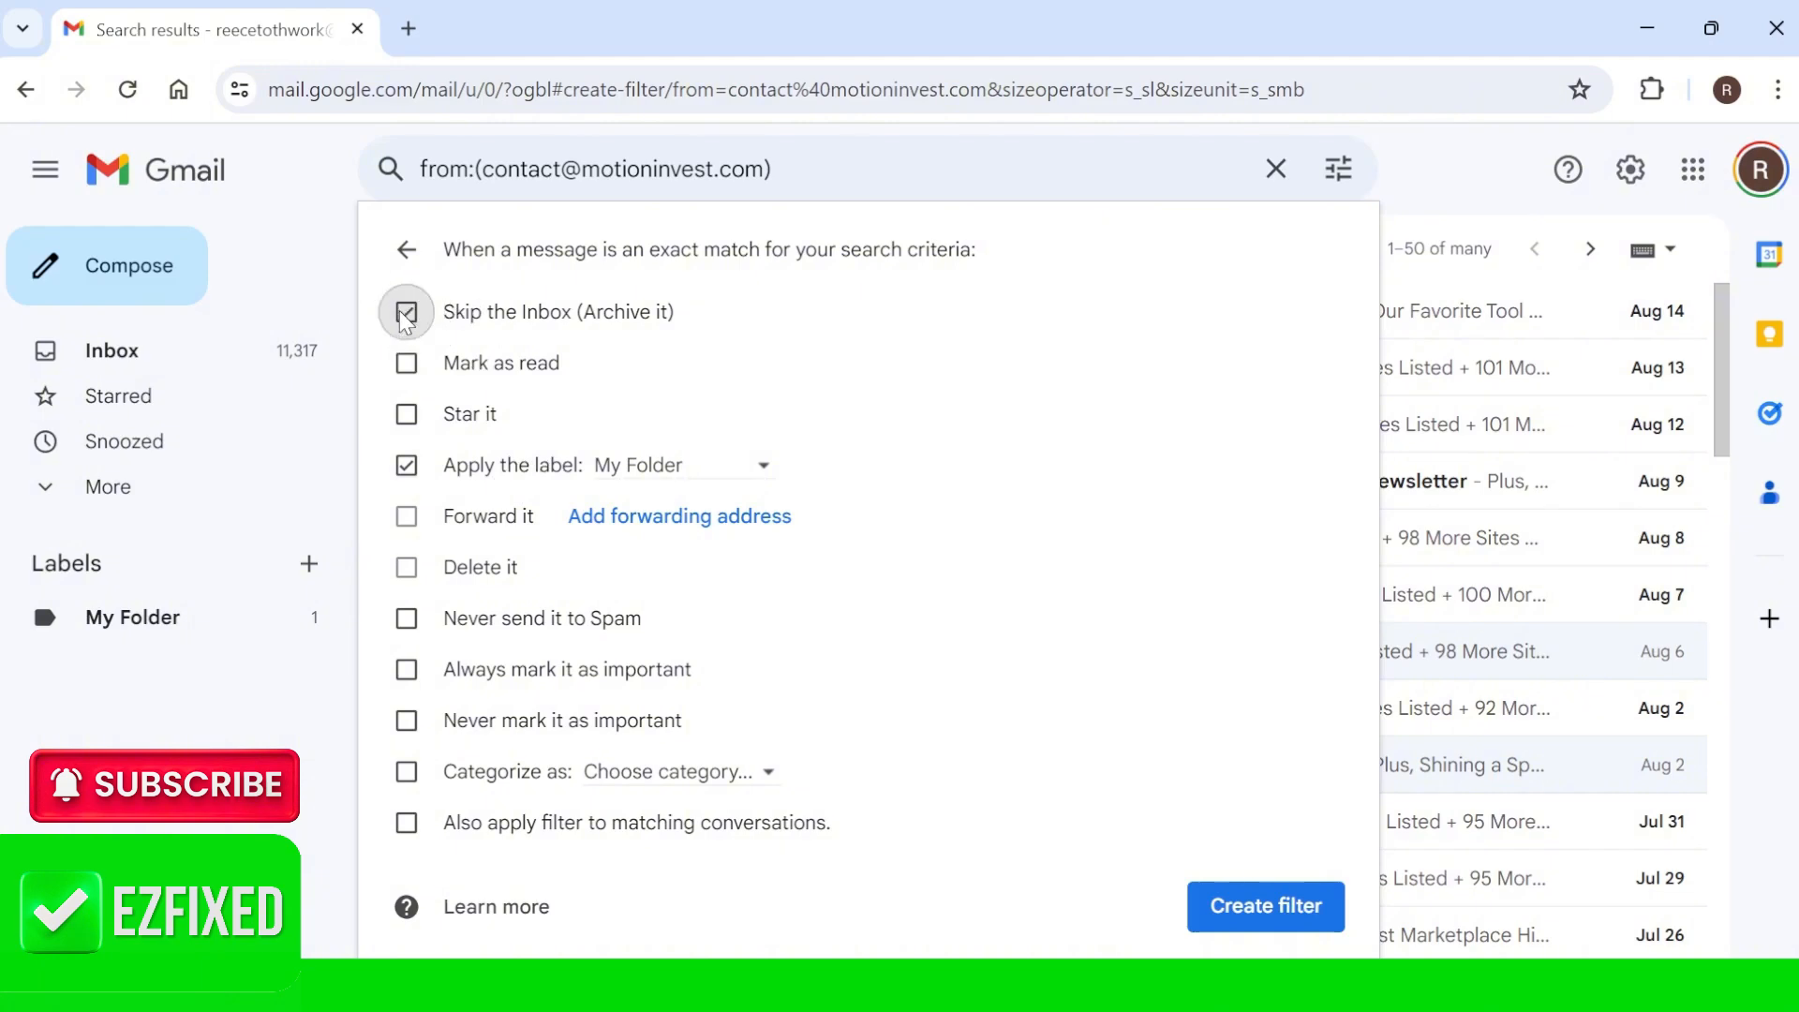
left_click(407, 823)
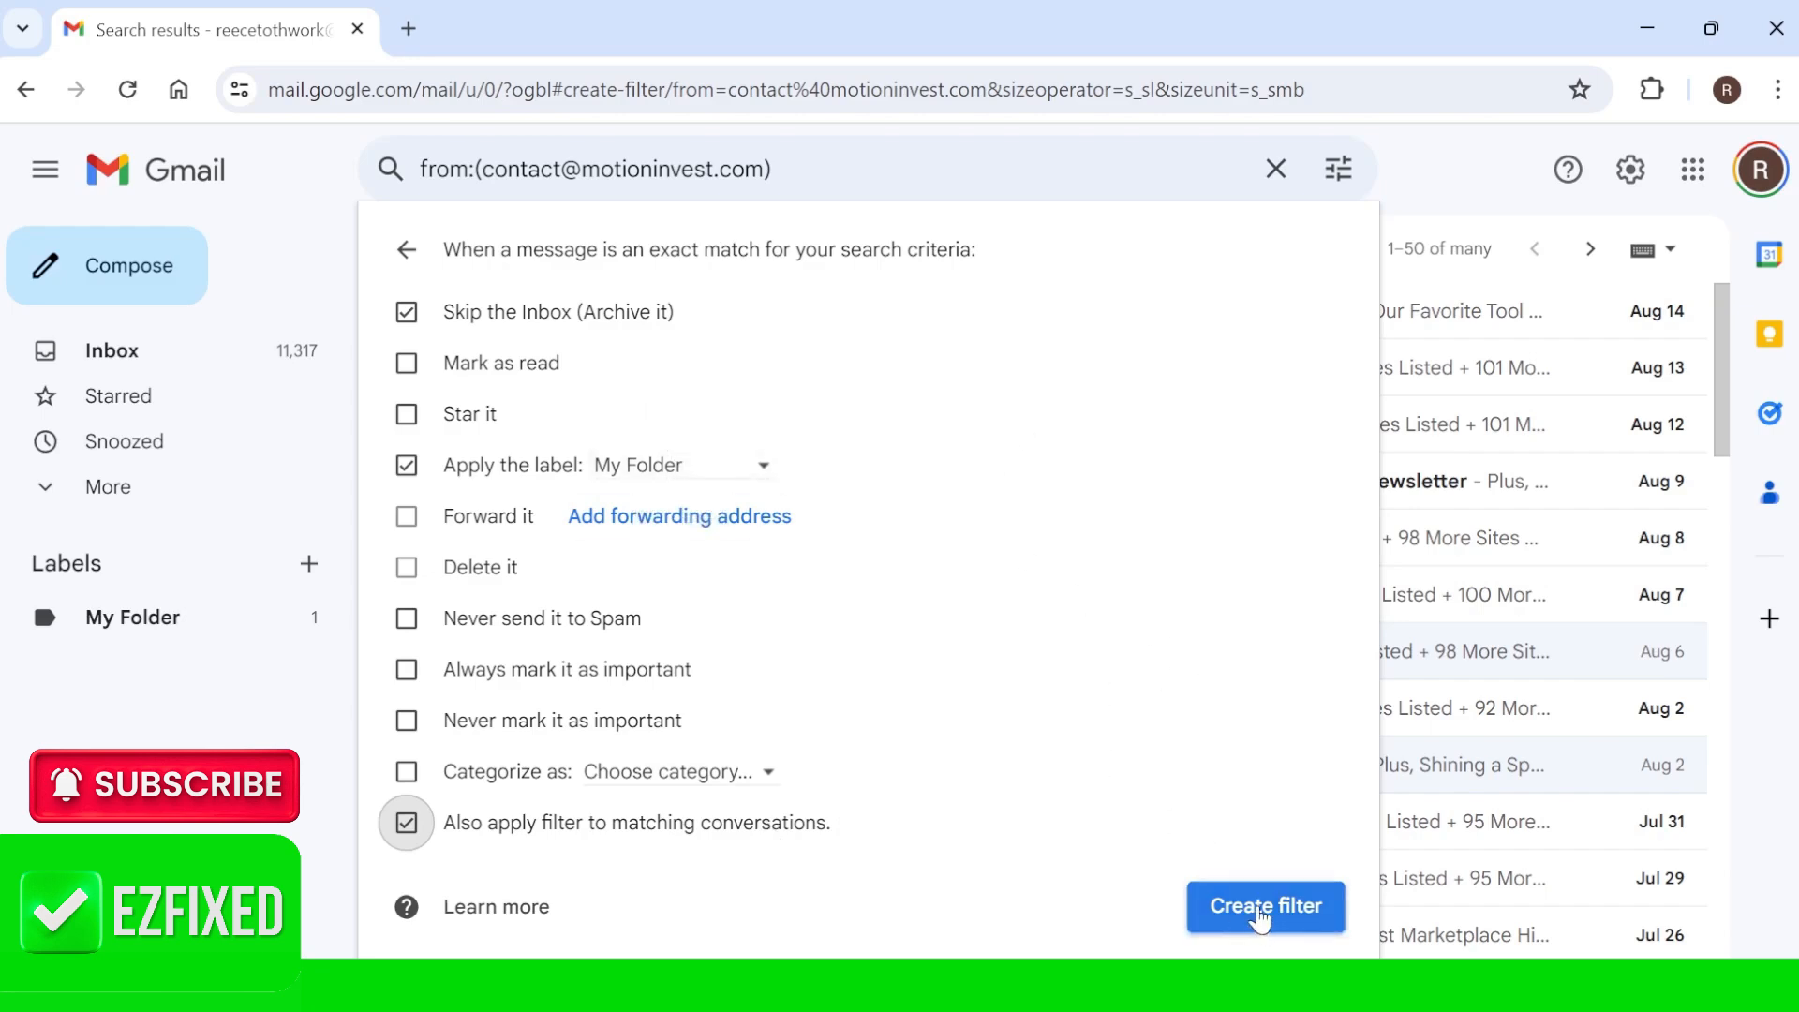
left_click(1261, 918)
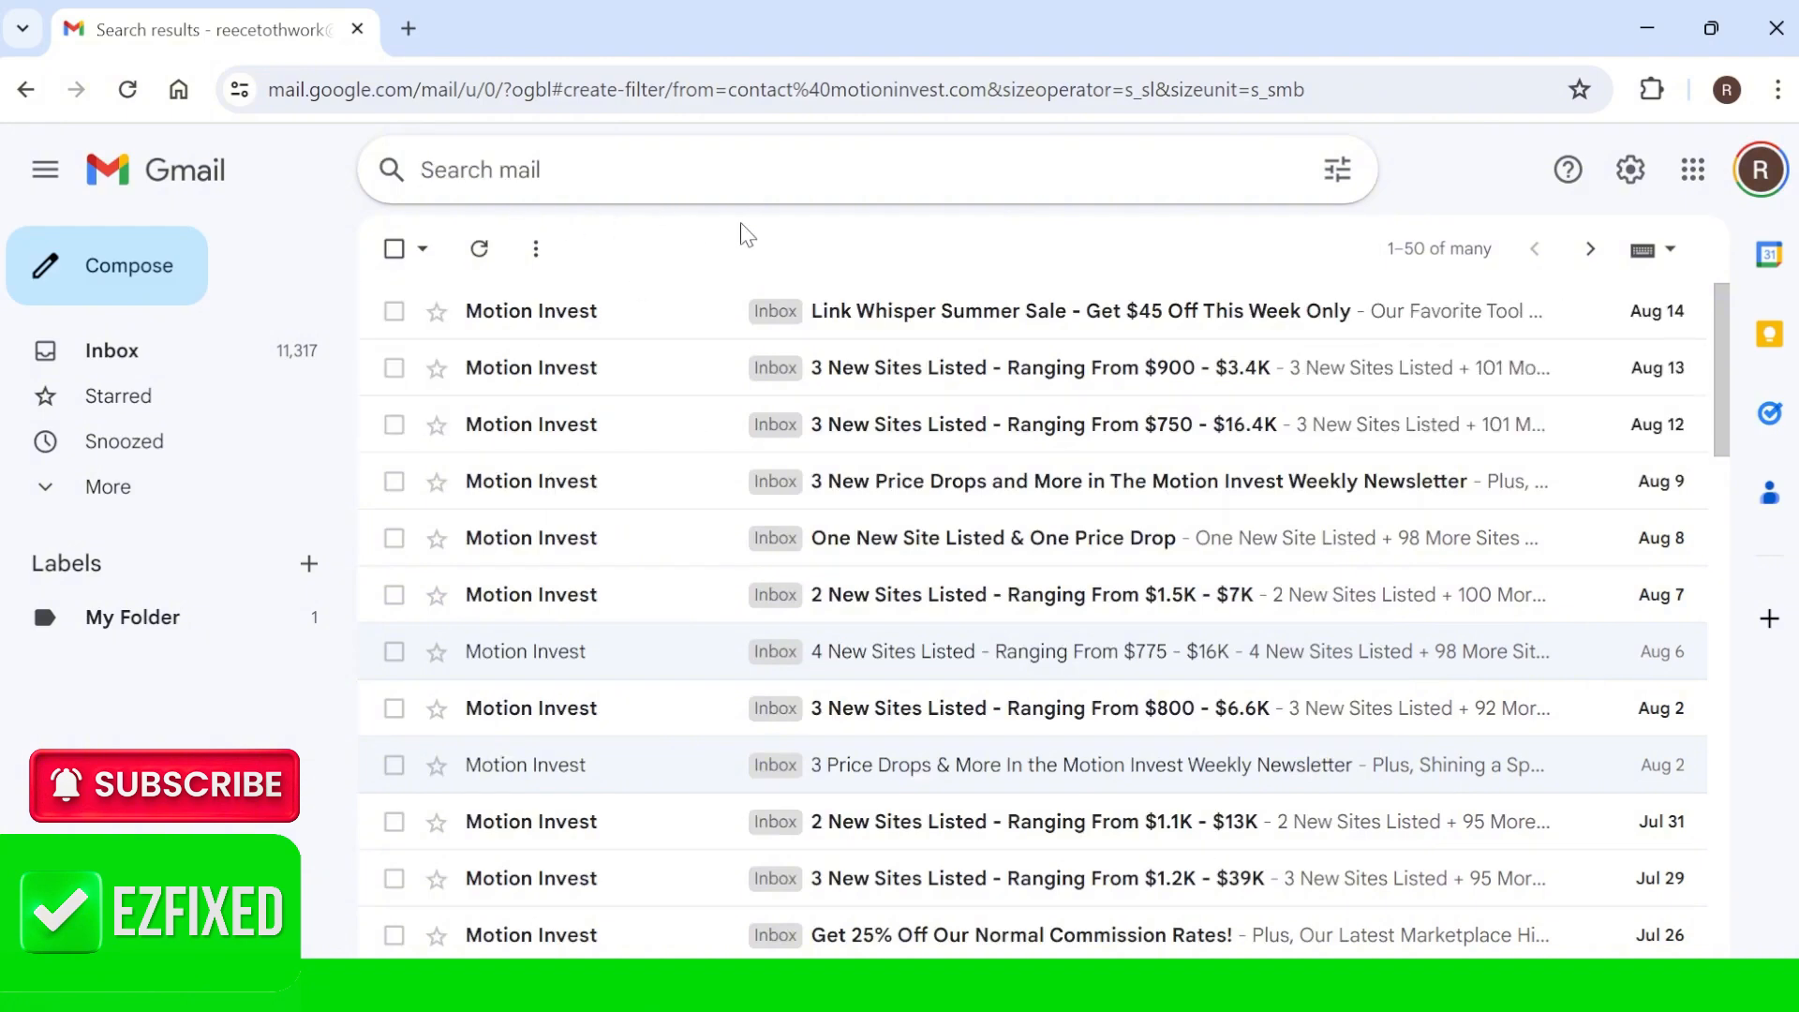
Step: Look through the emails filed under My Folder and return to the inbox
scroll(712, 506, "down", 2)
scroll(738, 468, "down", 6)
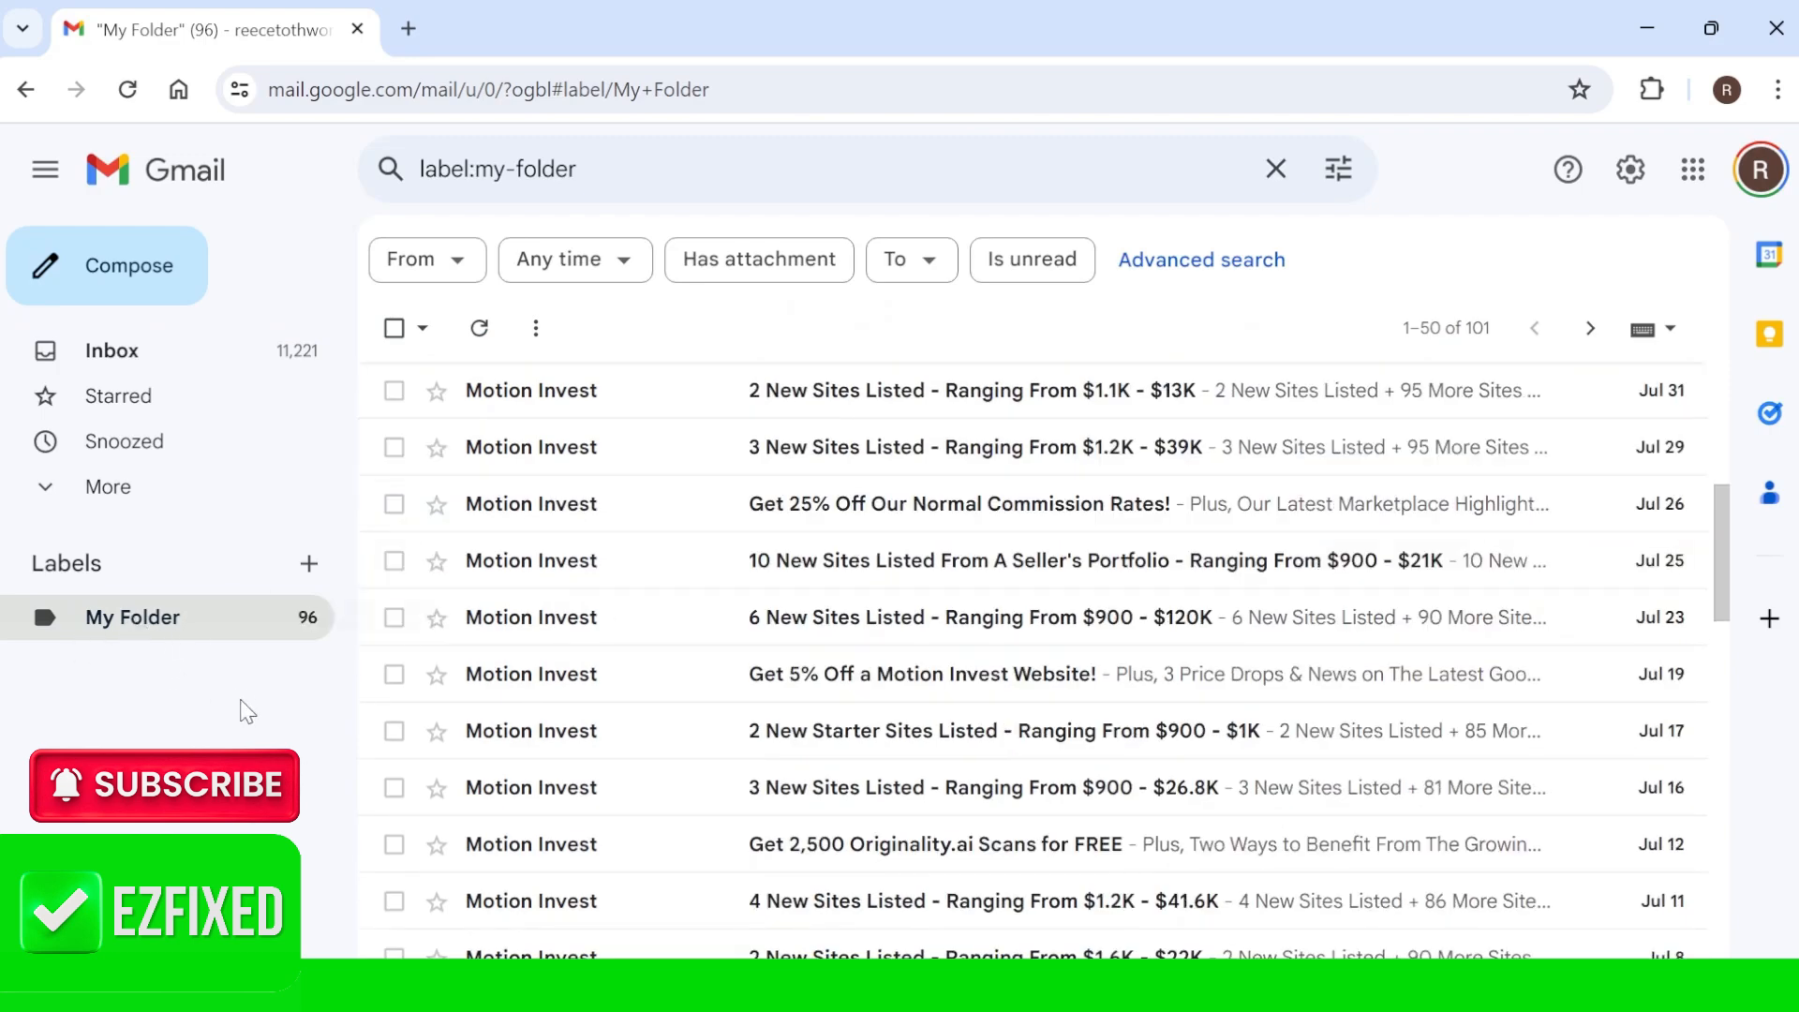
left_click(145, 350)
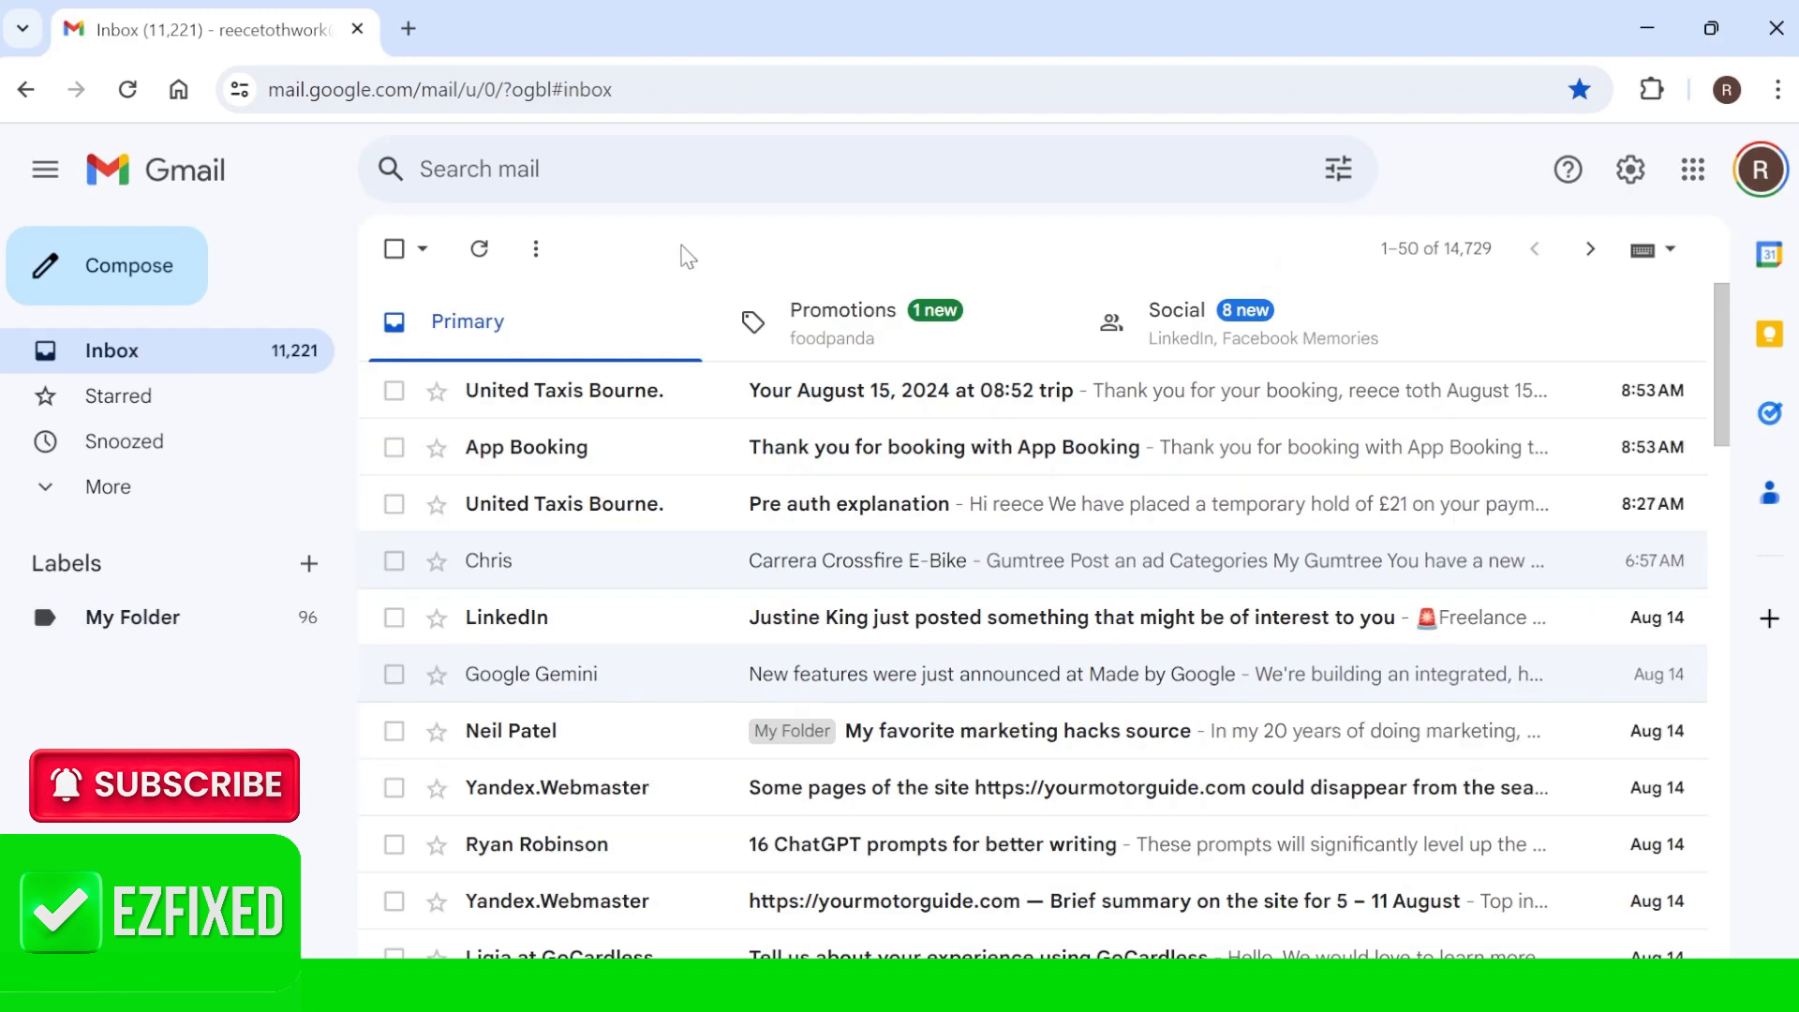
Step: Open the full settings page at Filters and Blocked Addresses to review the existing filters
left_click(1633, 174)
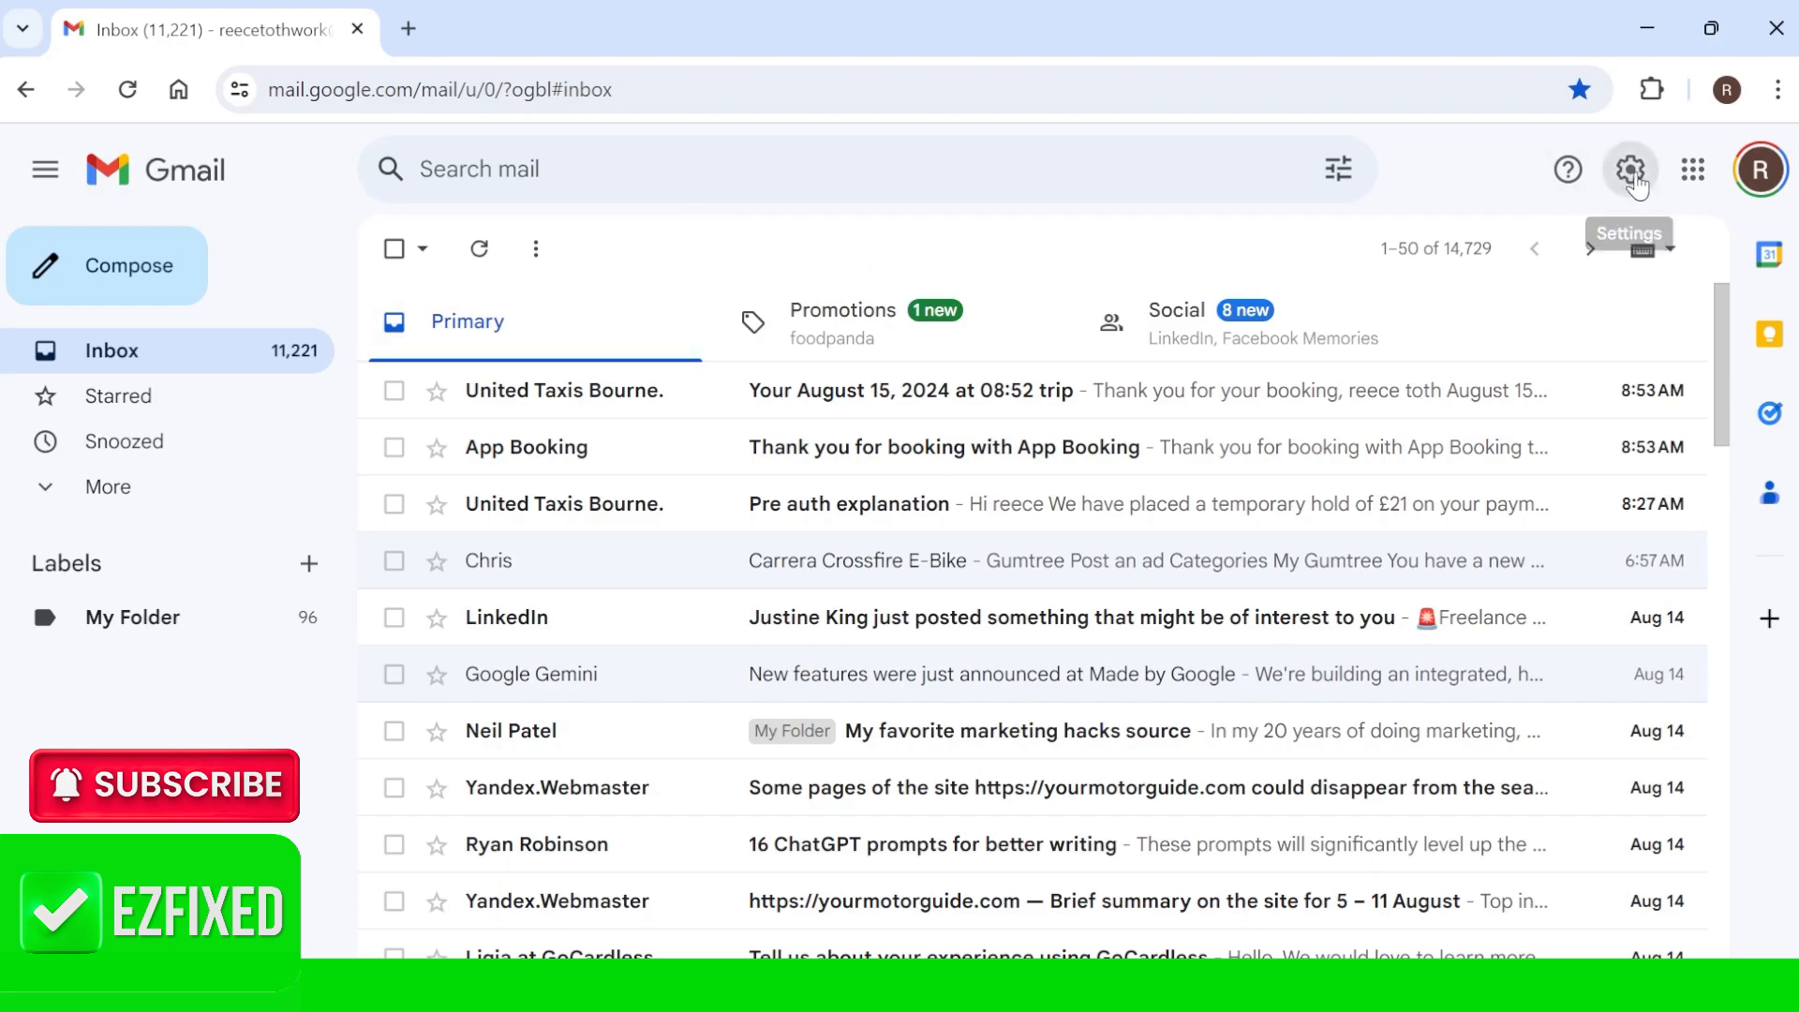
left_click(1480, 315)
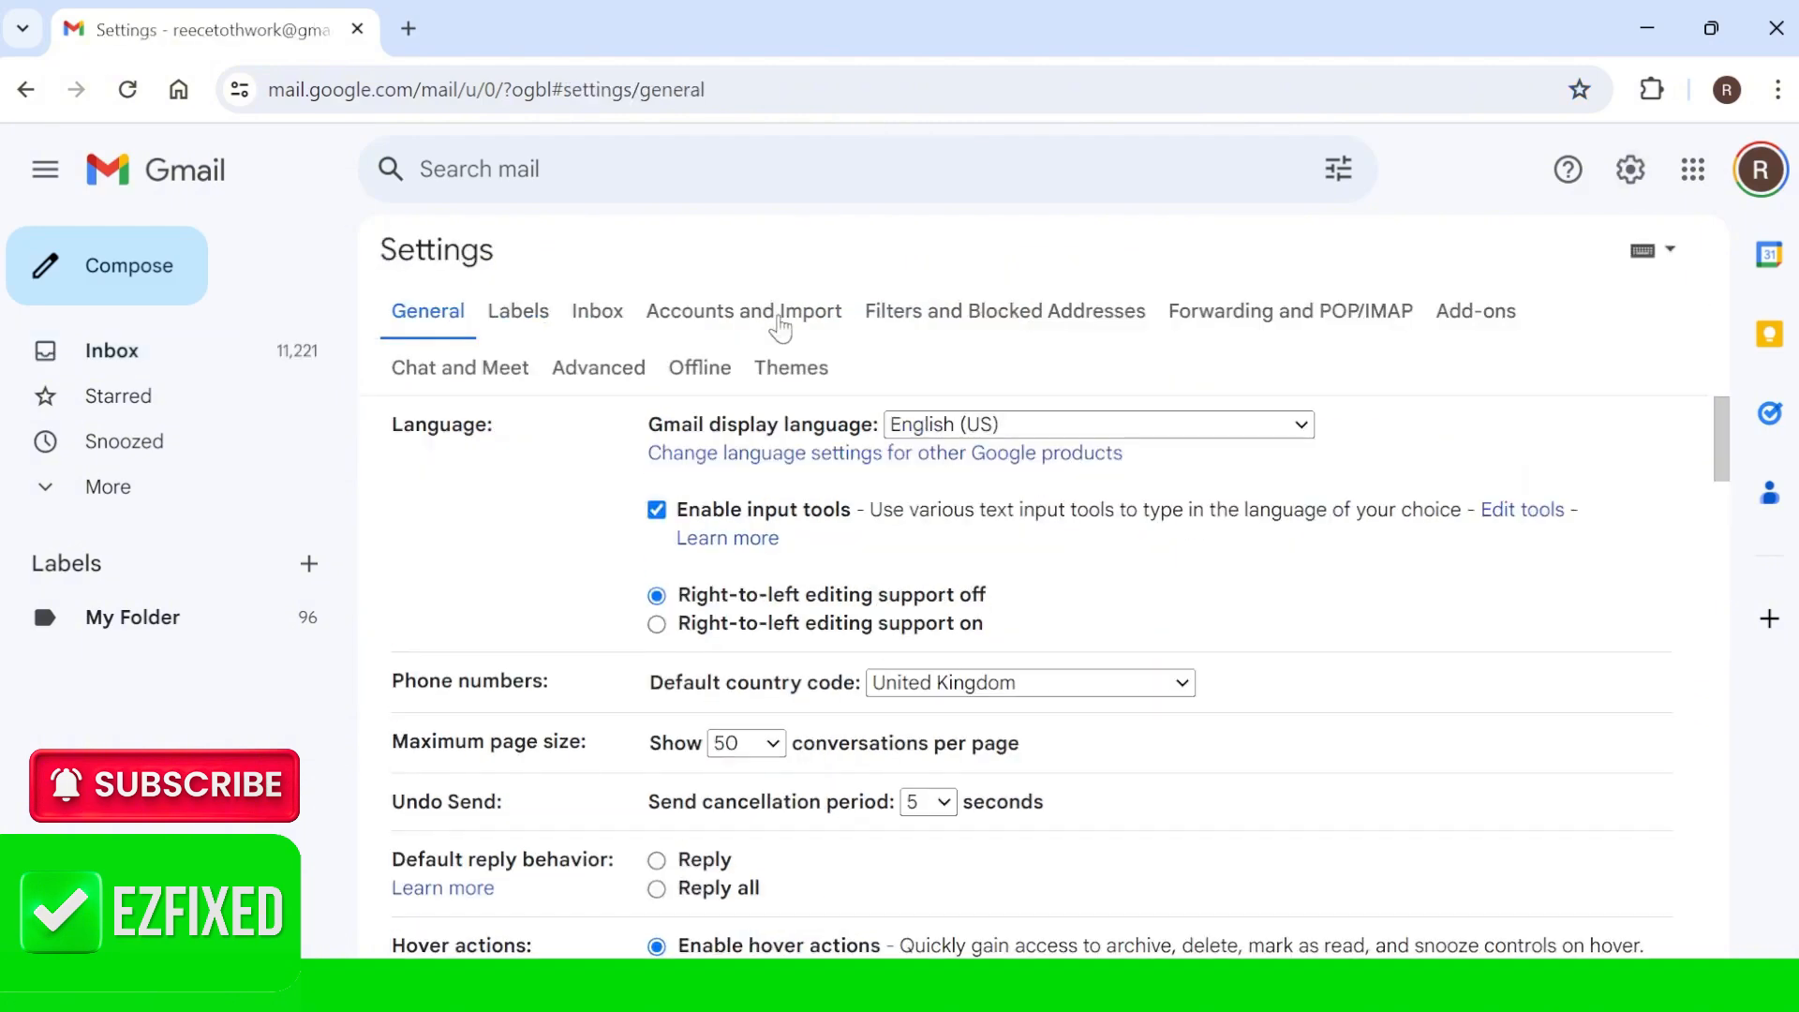
left_click(956, 315)
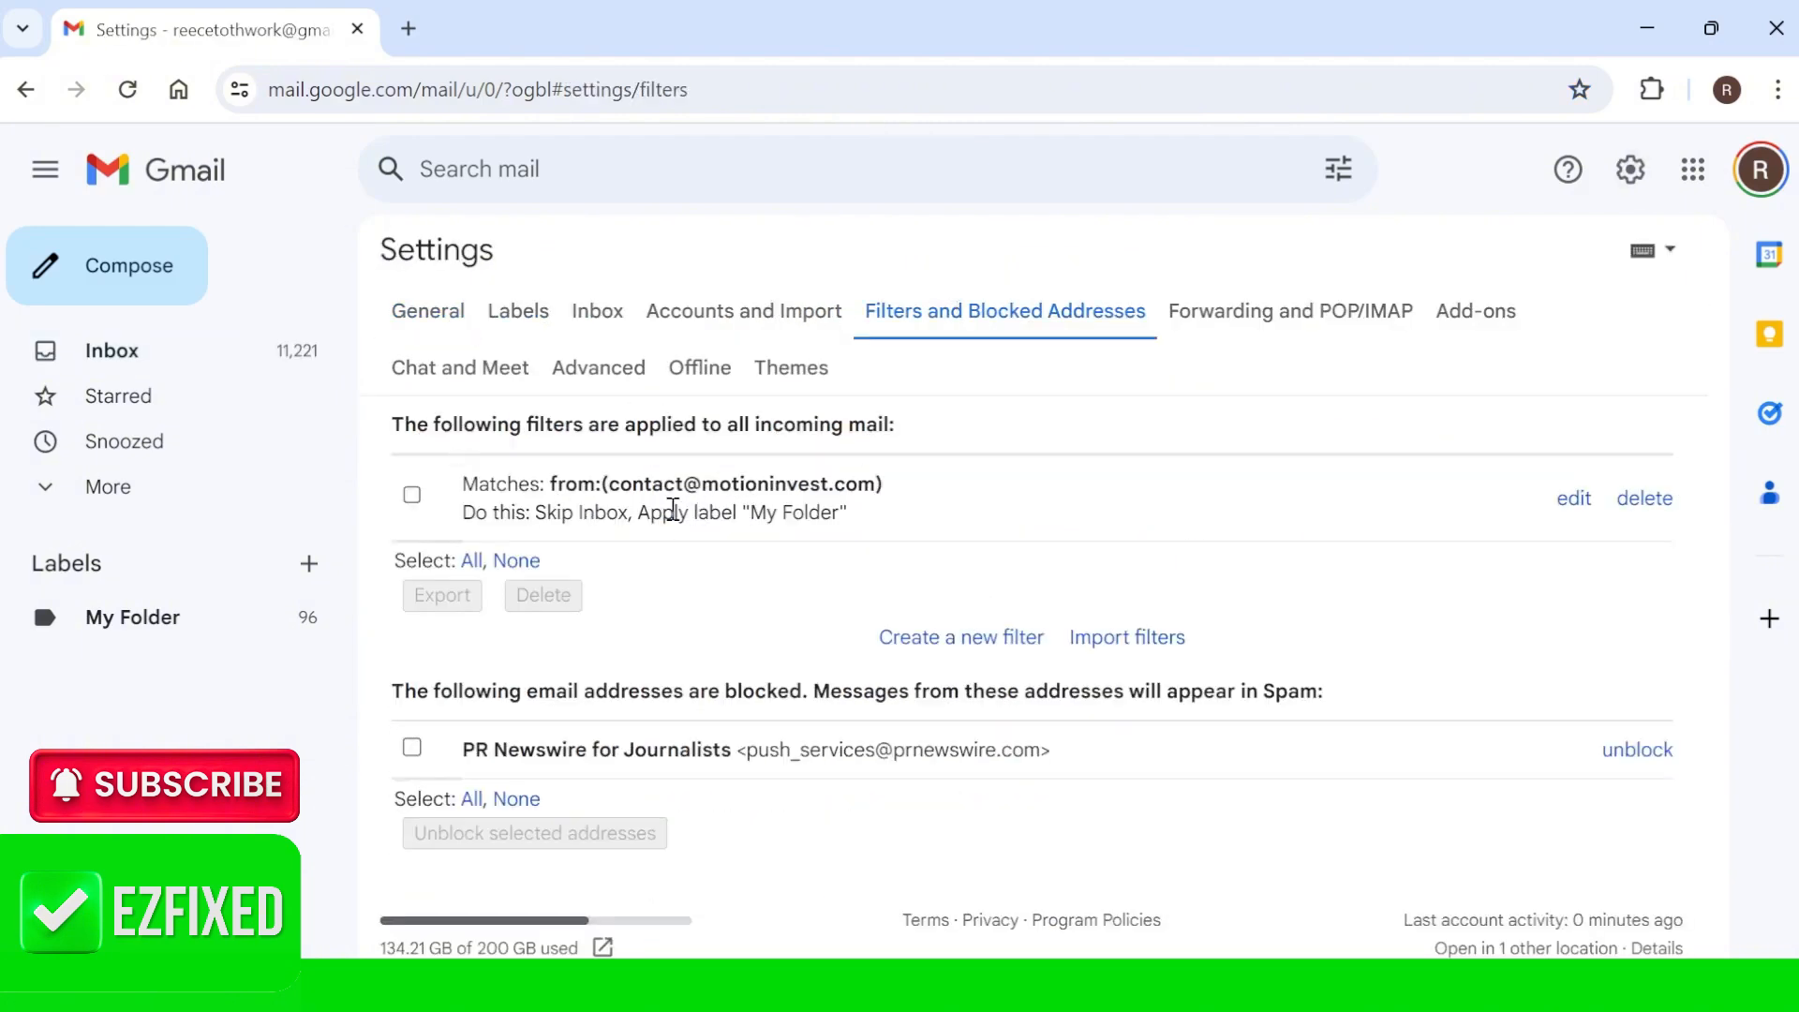
Step: View the blank form for creating a new filter, close it unfilled and return to the inbox
left_click(1574, 497)
left_click(925, 641)
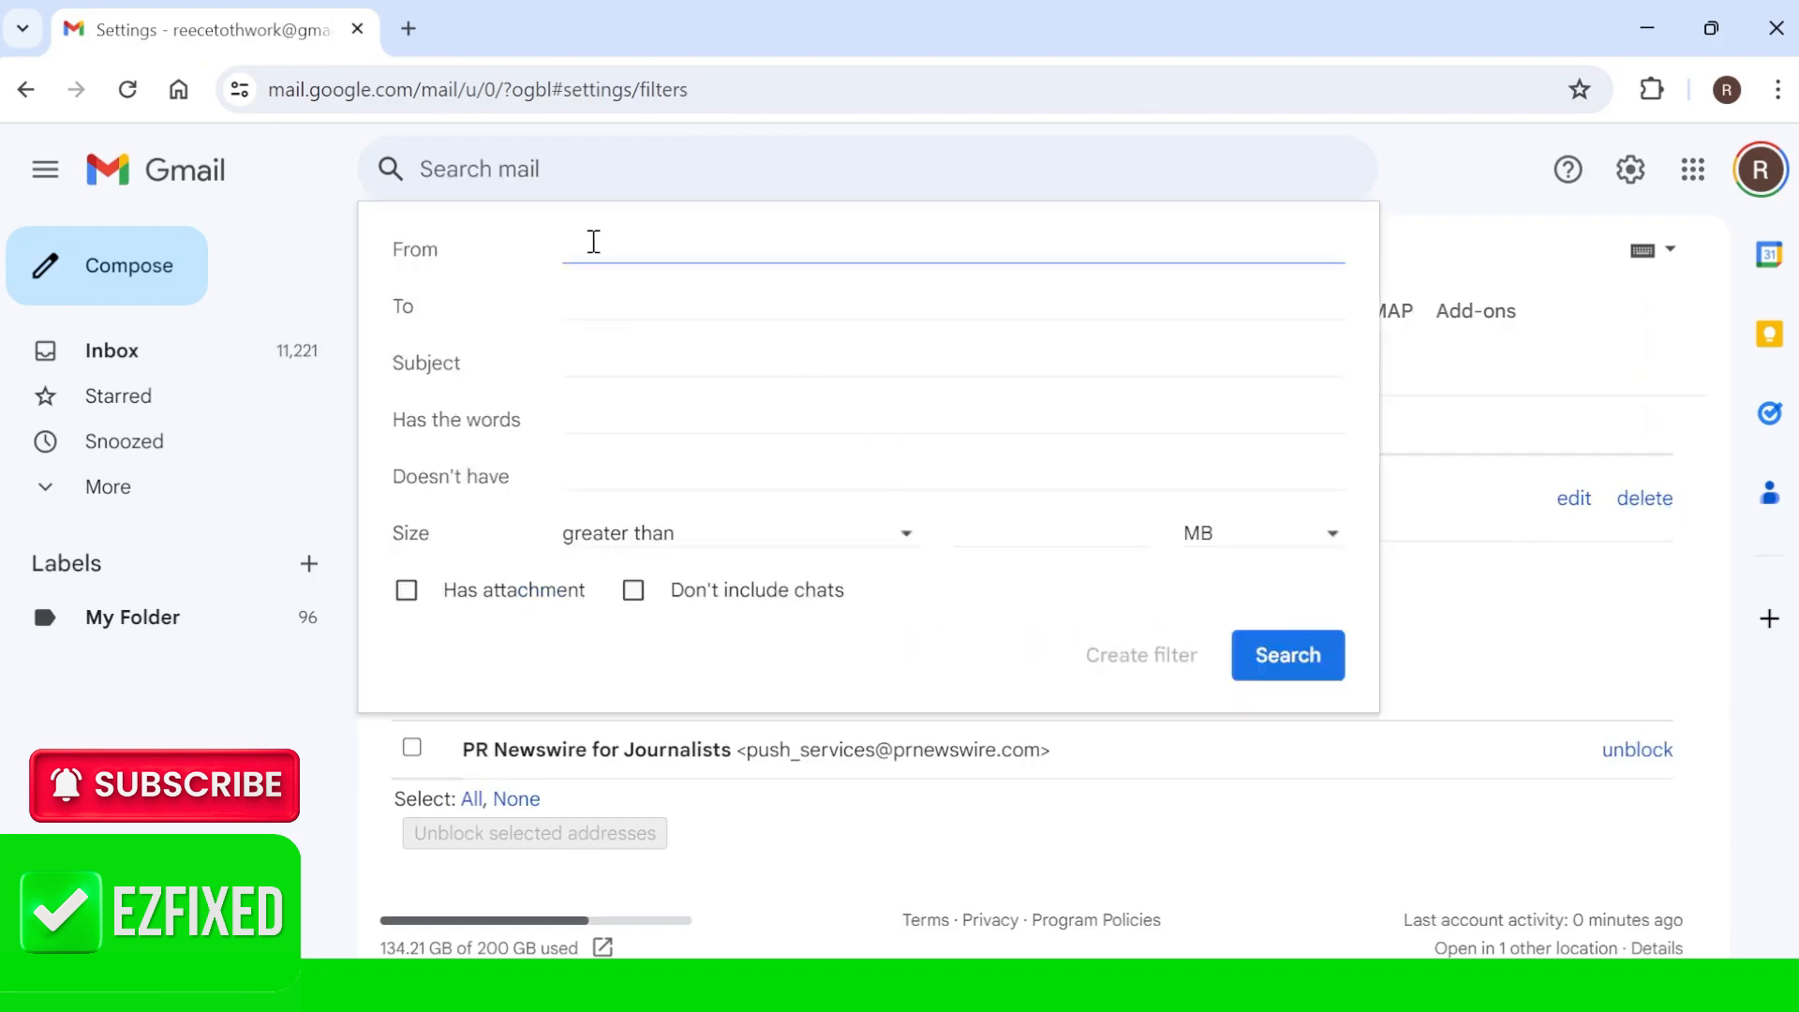
left_click(218, 361)
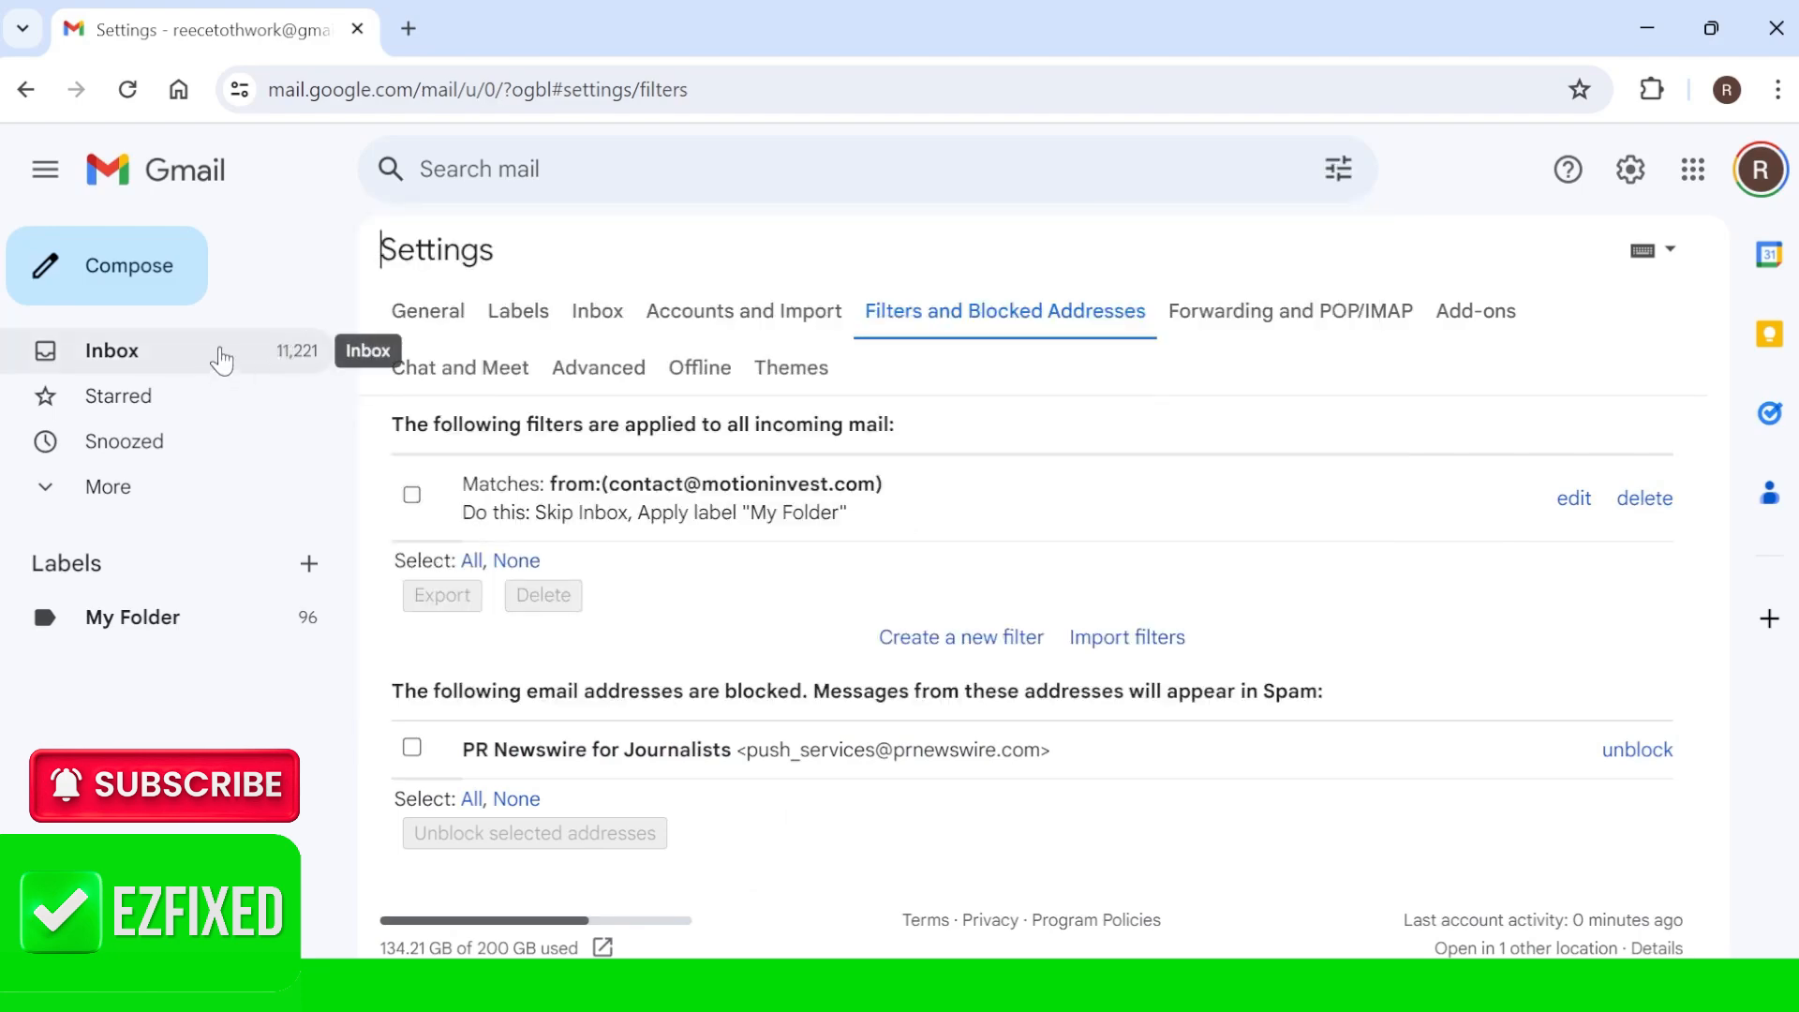
left_click(222, 360)
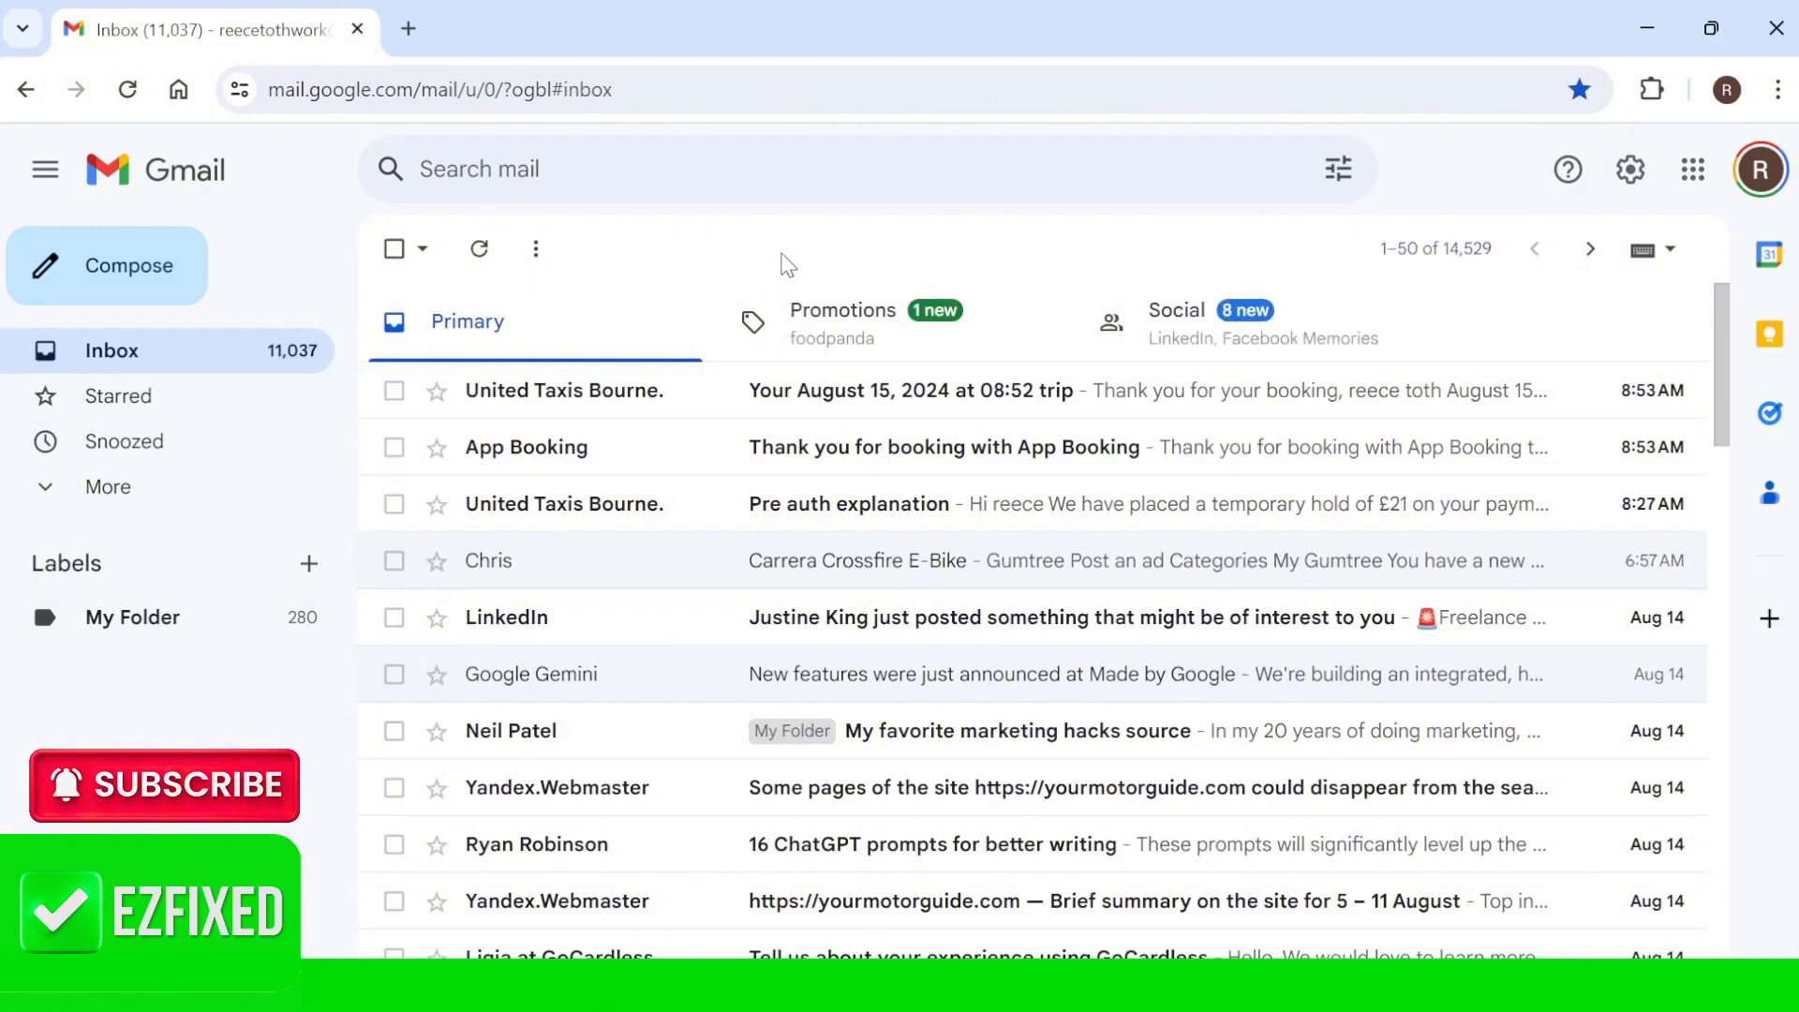